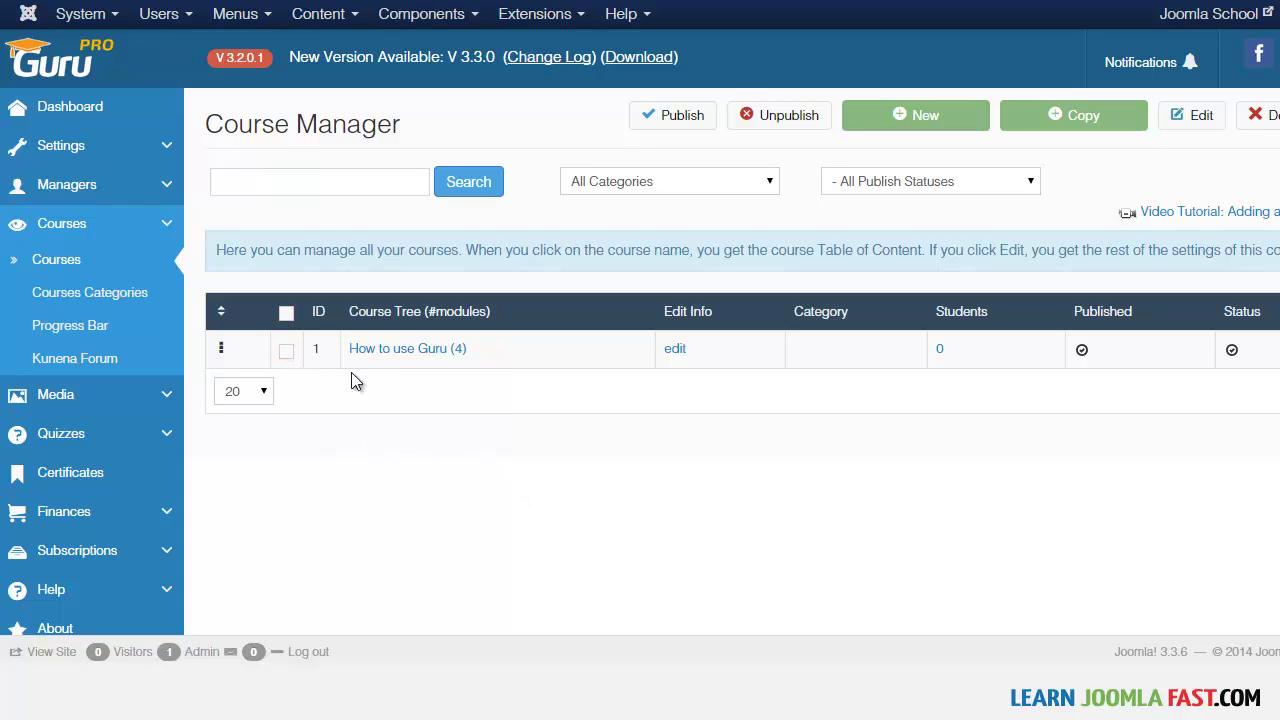
Delete the existing How to use Guru course.
click(286, 313)
click(1274, 118)
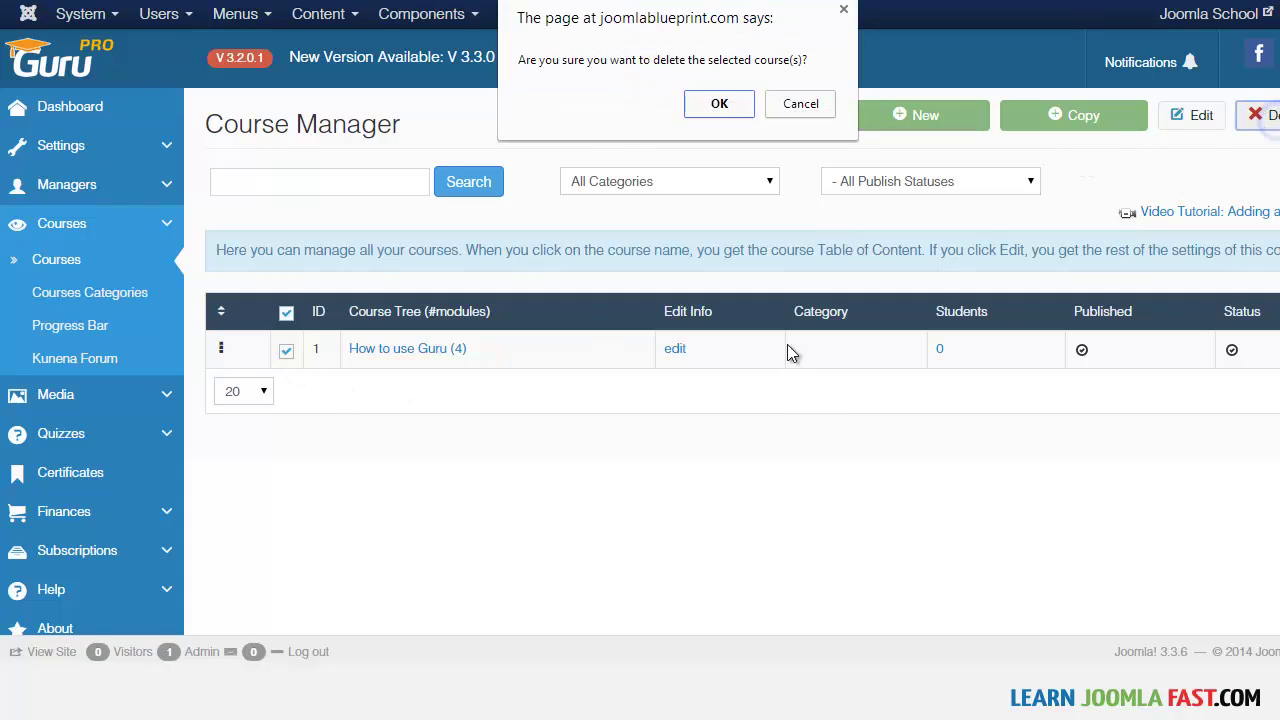
click(722, 106)
Create a new course named Joomla School and assign it to the Joomla School parent category.
click(912, 135)
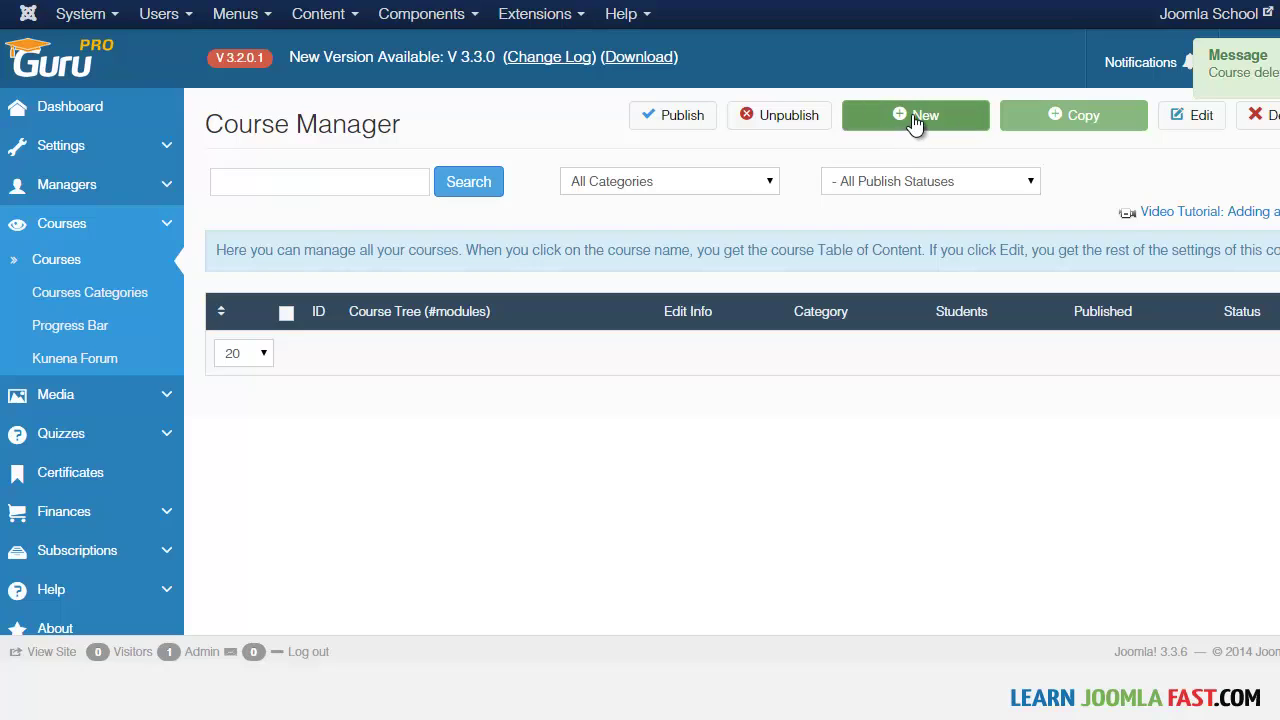
scroll(1043, 272, down, 2)
click(727, 179)
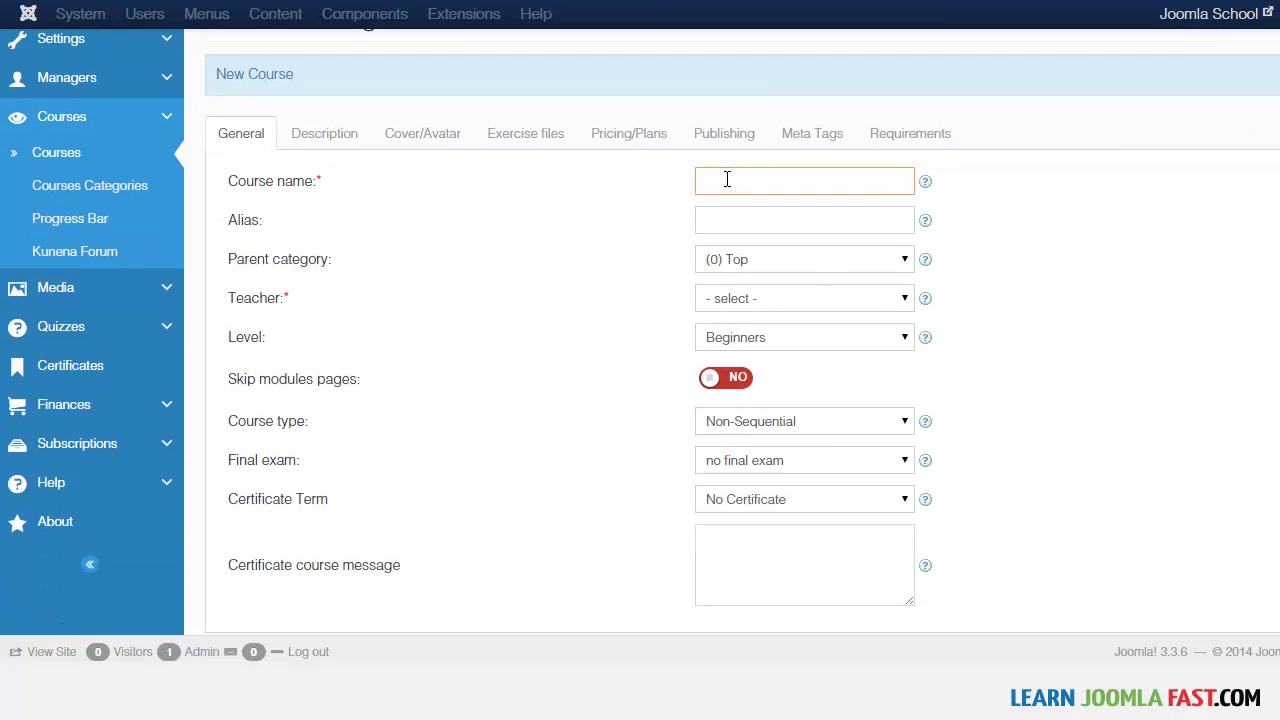
text(Joomla School)
click(800, 259)
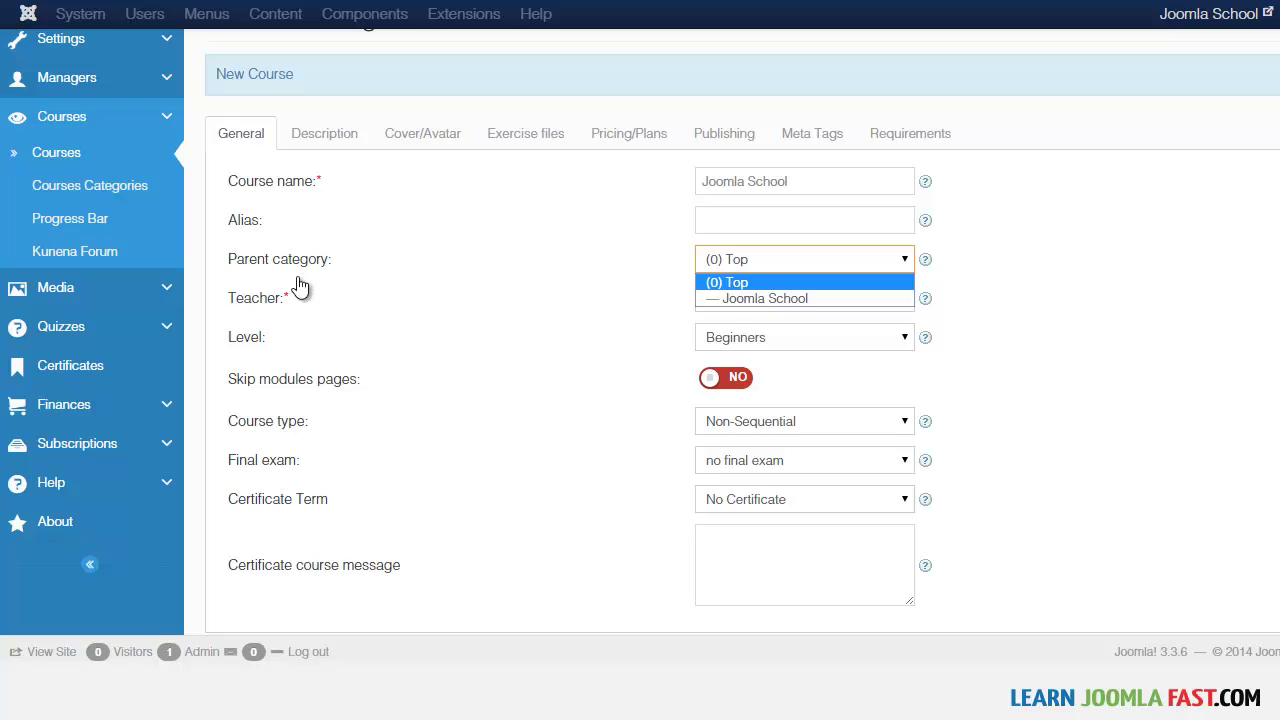
click(765, 299)
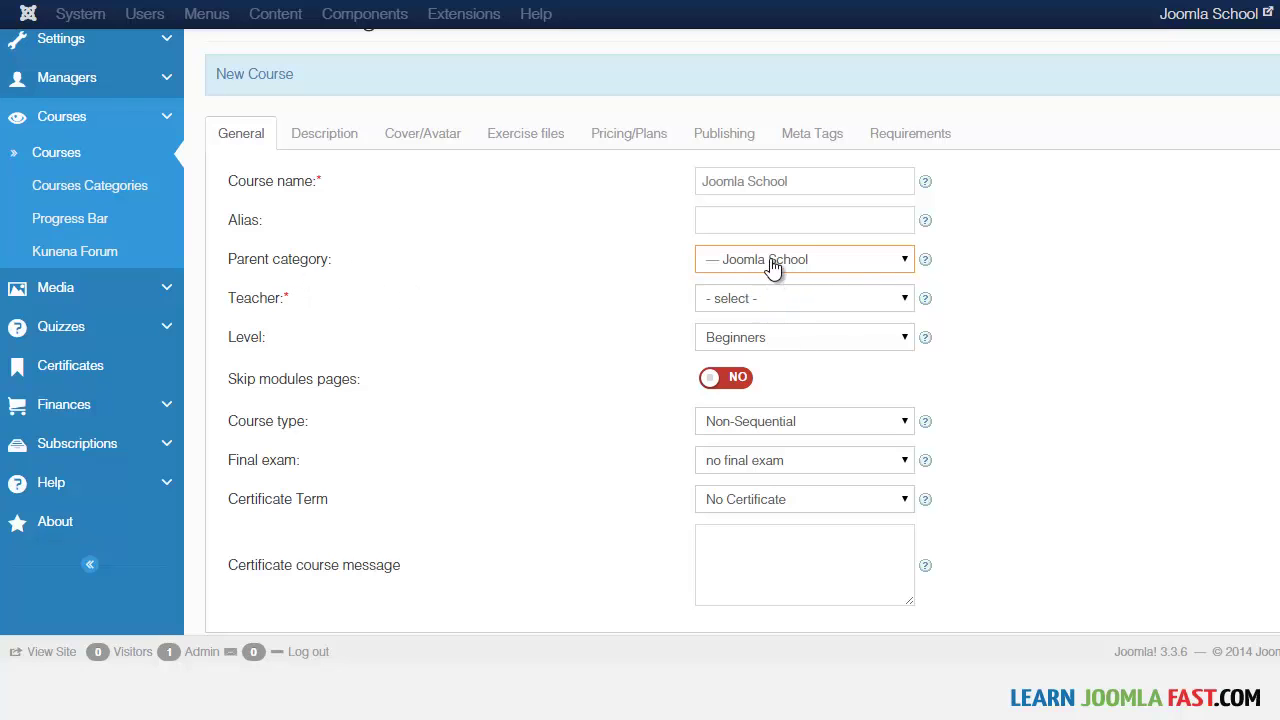
Assign Super User as the course teacher and keep the level at Beginners.
click(765, 300)
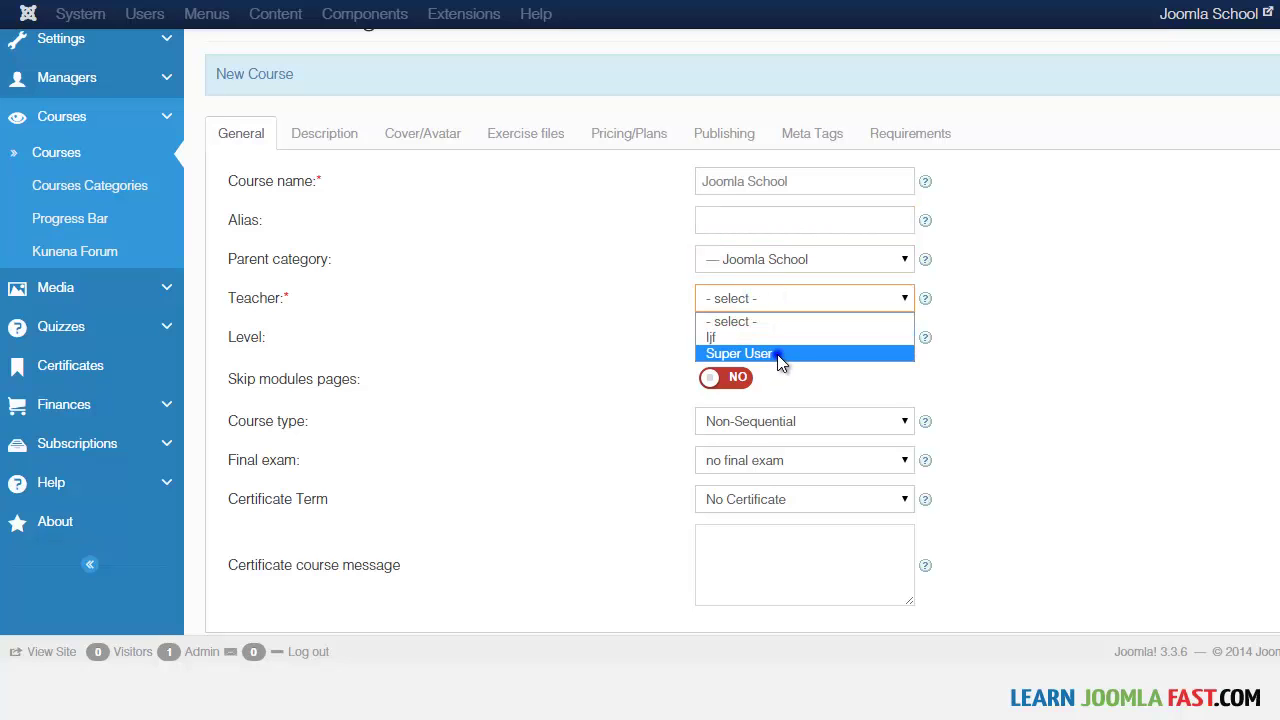
click(771, 355)
click(760, 342)
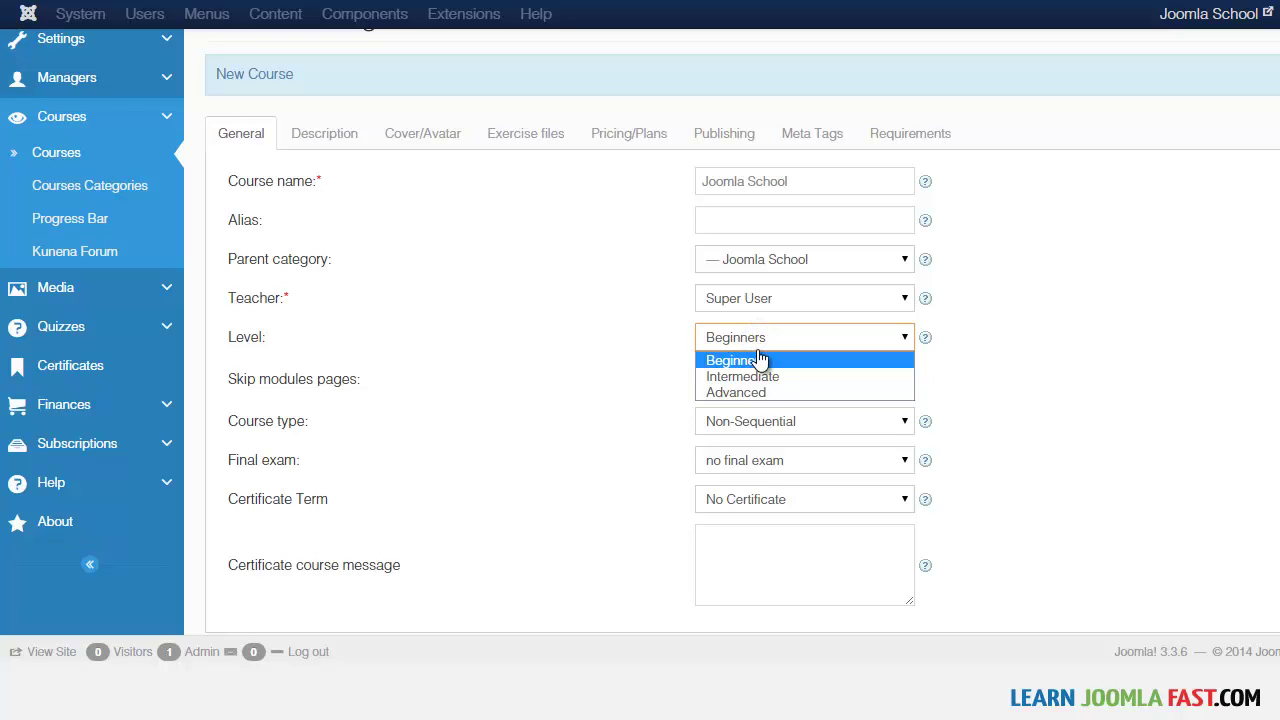
click(1008, 392)
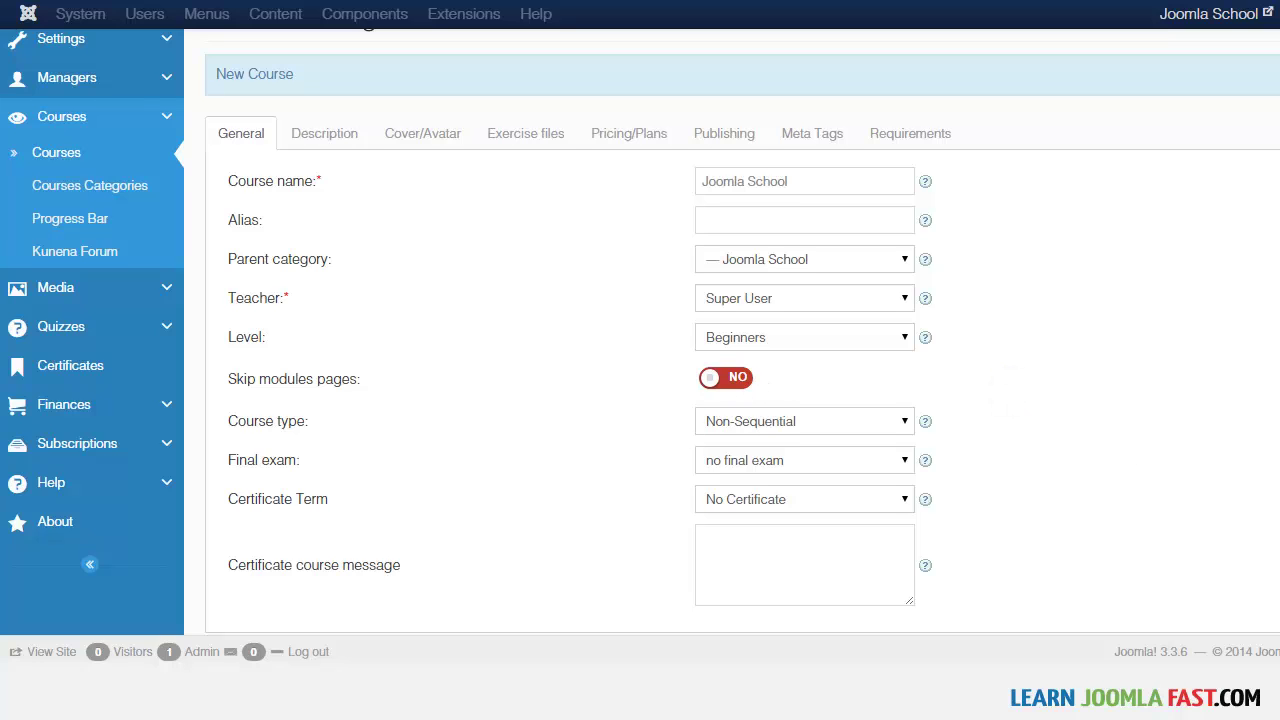
Switch the course type to Sequential and review the lesson release options.
scroll(822, 372, down, 1)
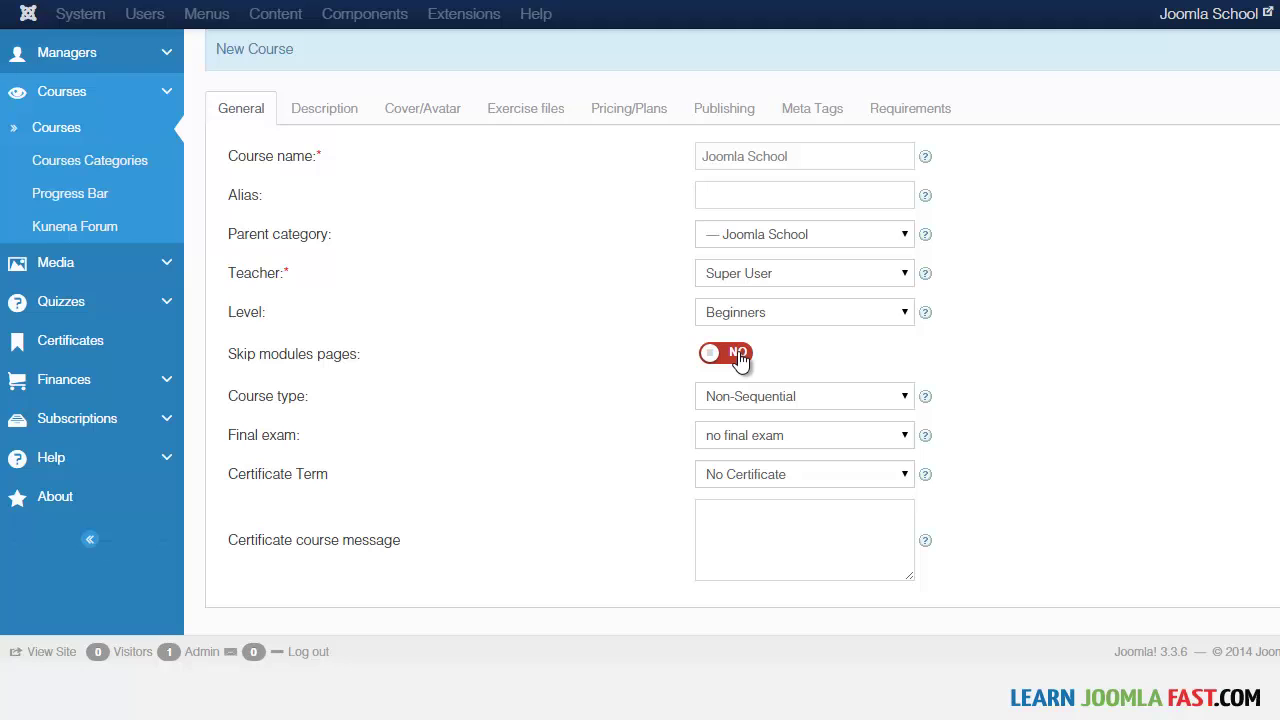
scroll(500, 420, down, 1)
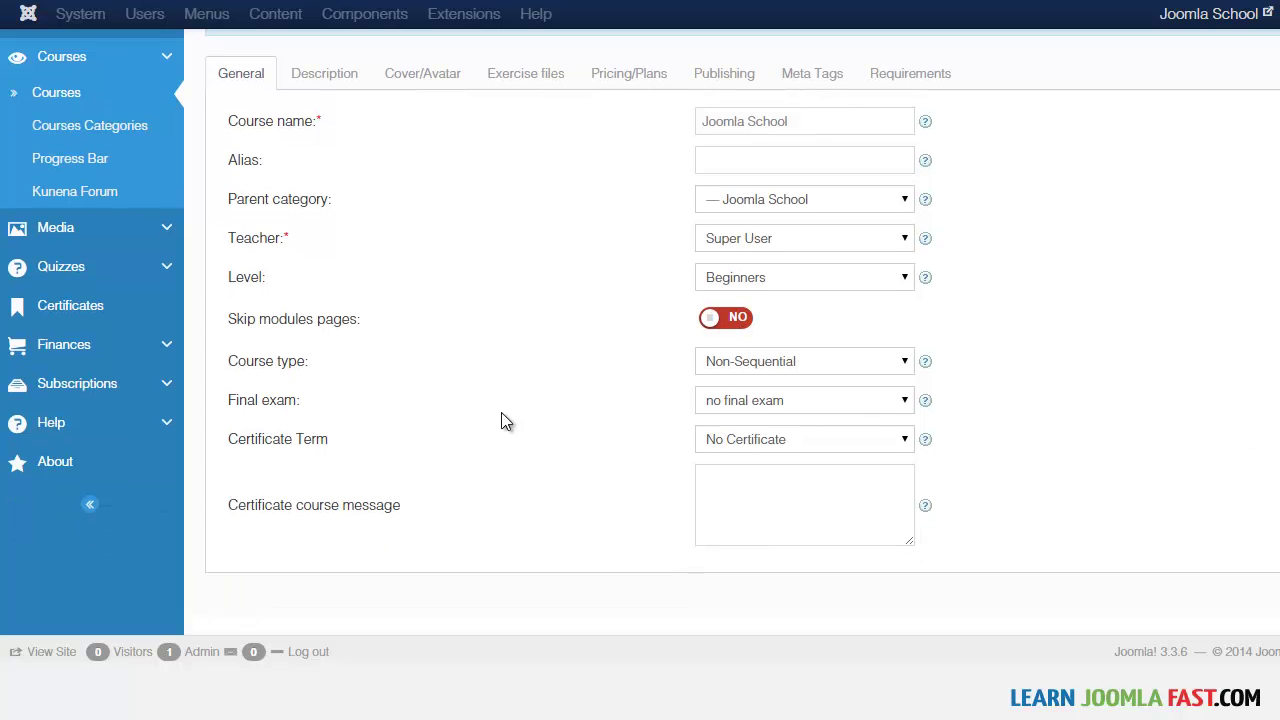
click(837, 364)
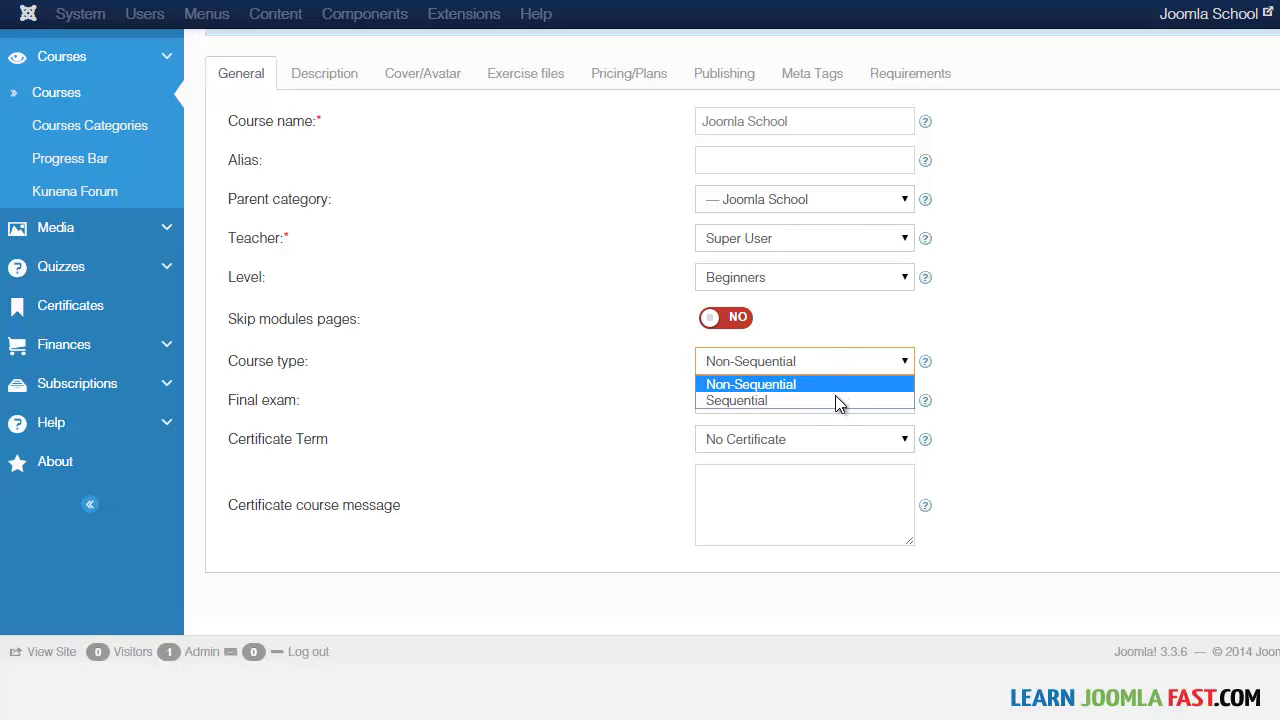
click(838, 400)
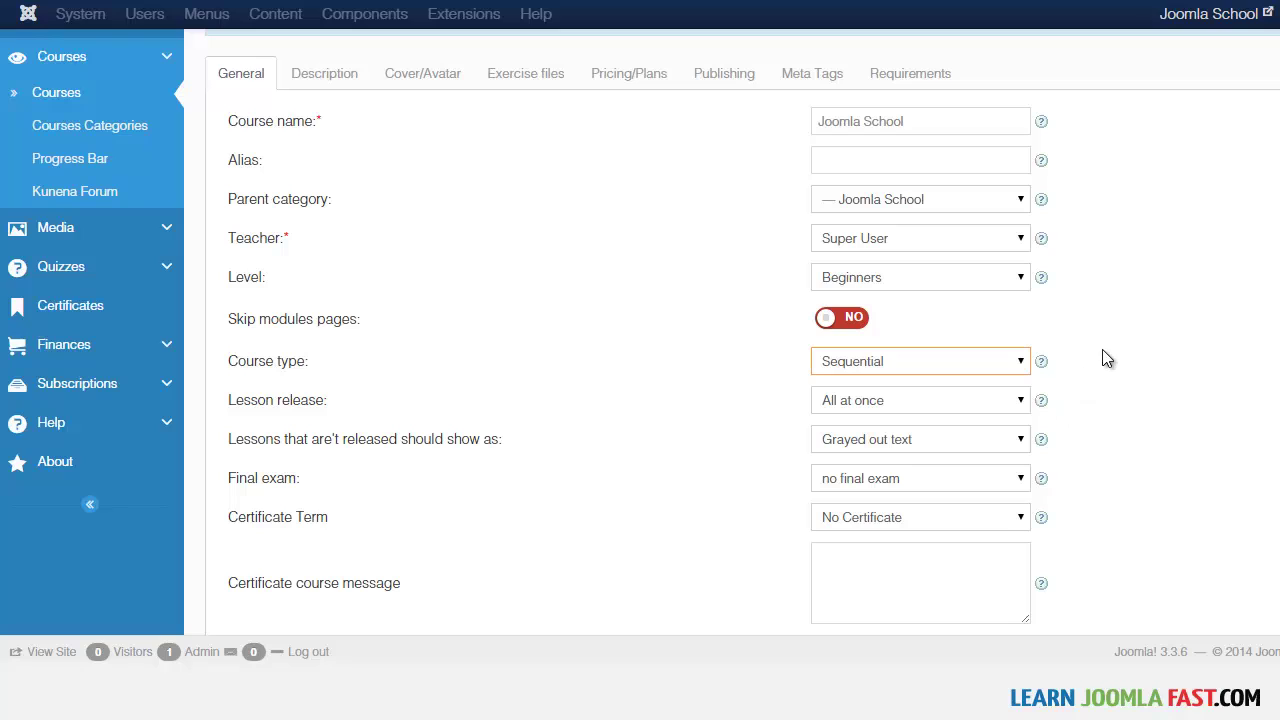
click(908, 405)
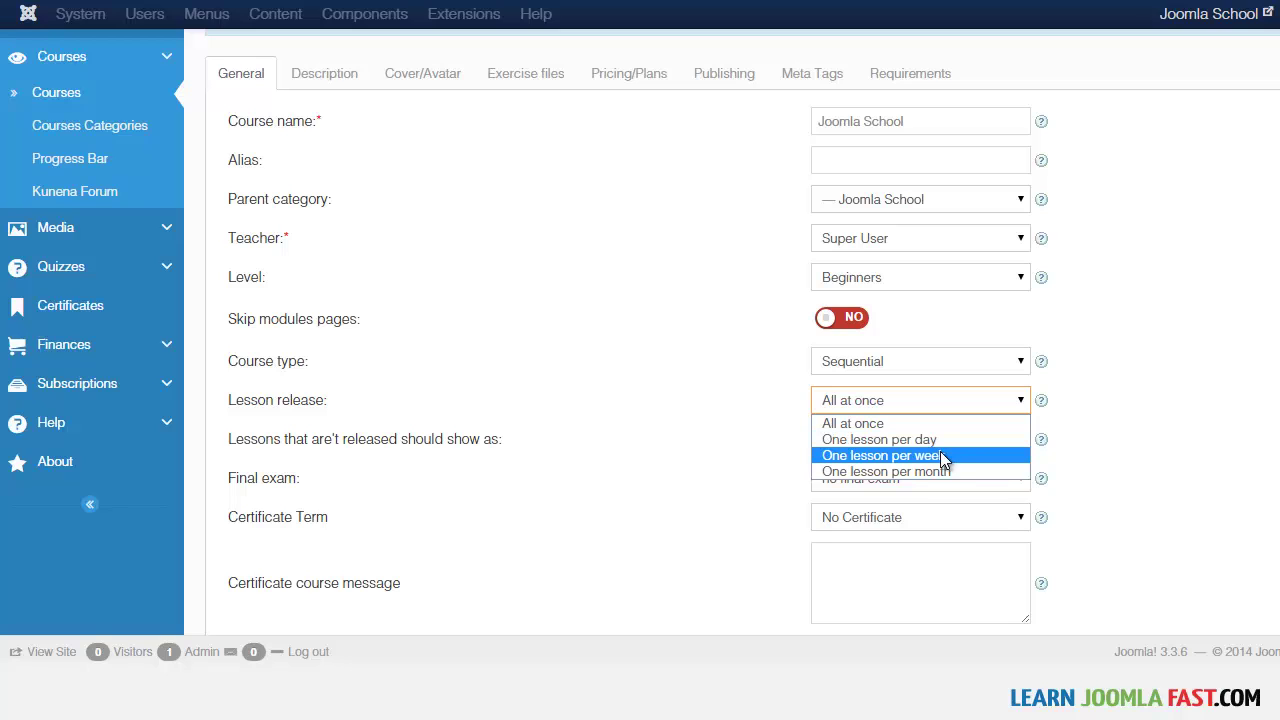
click(1170, 439)
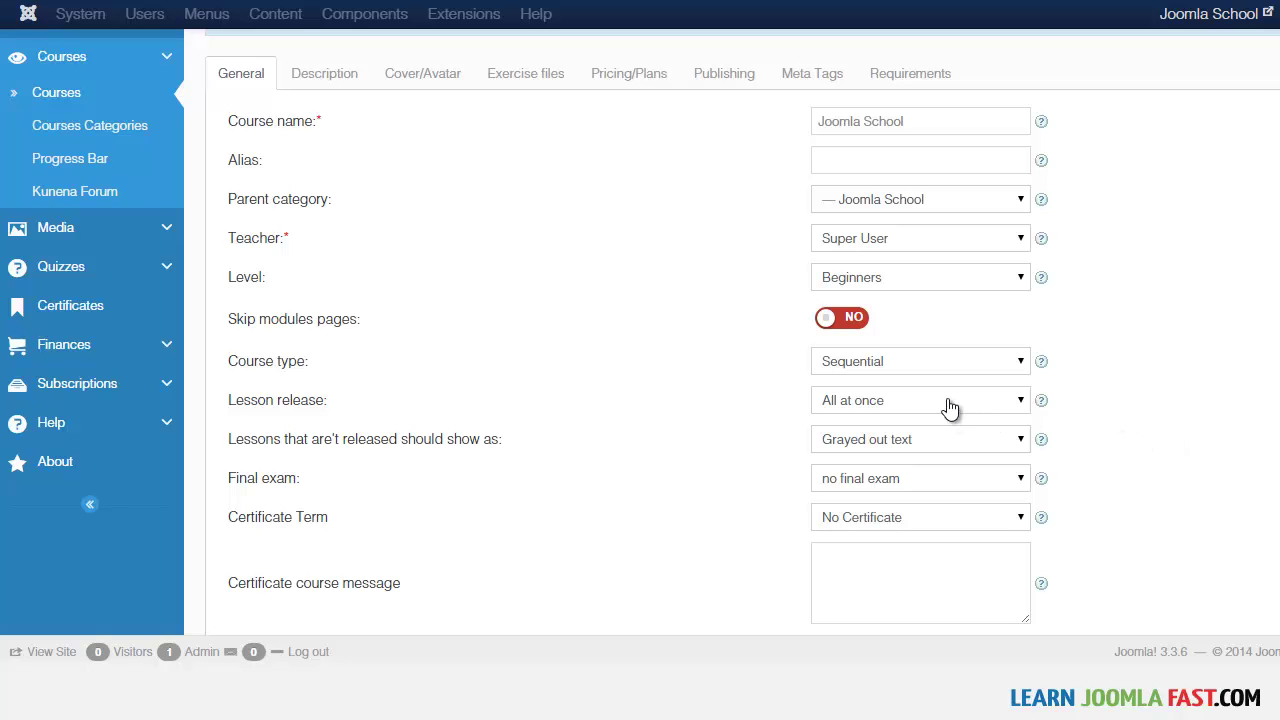
Review how unreleased lessons can be shown and set the course type back to Non-Sequential.
click(975, 440)
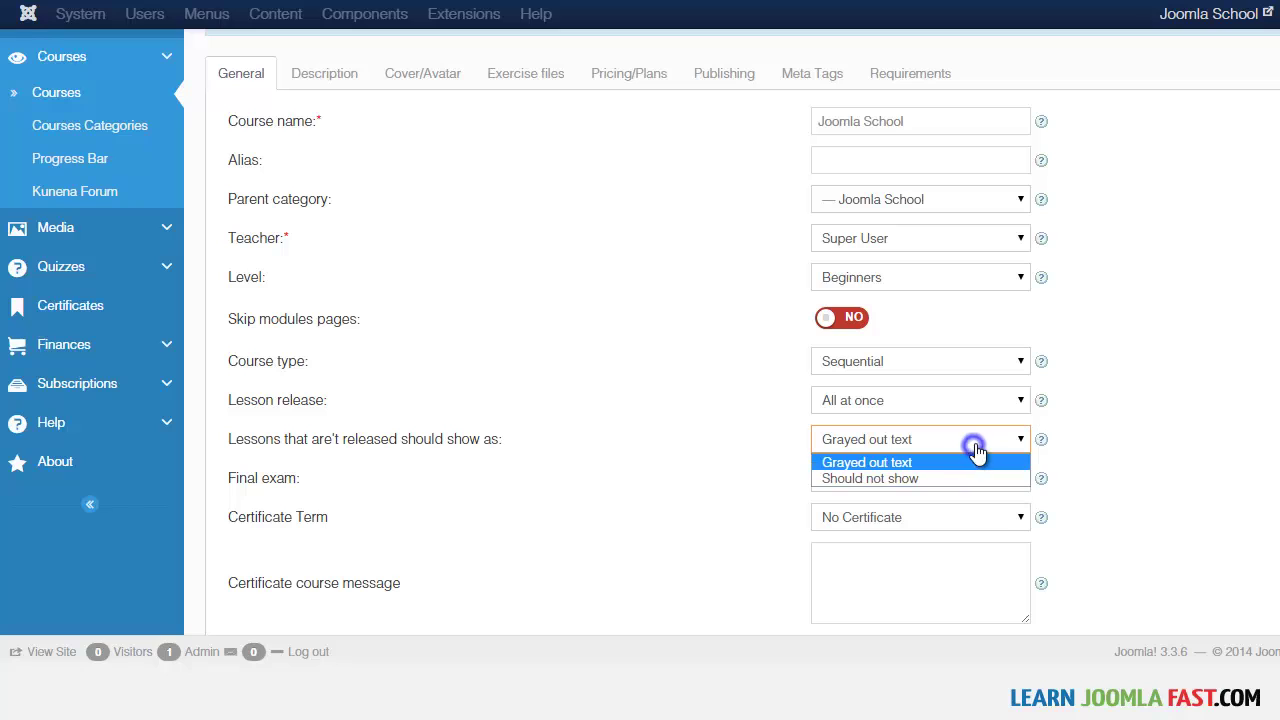
click(978, 450)
click(914, 479)
click(914, 475)
click(906, 374)
click(885, 379)
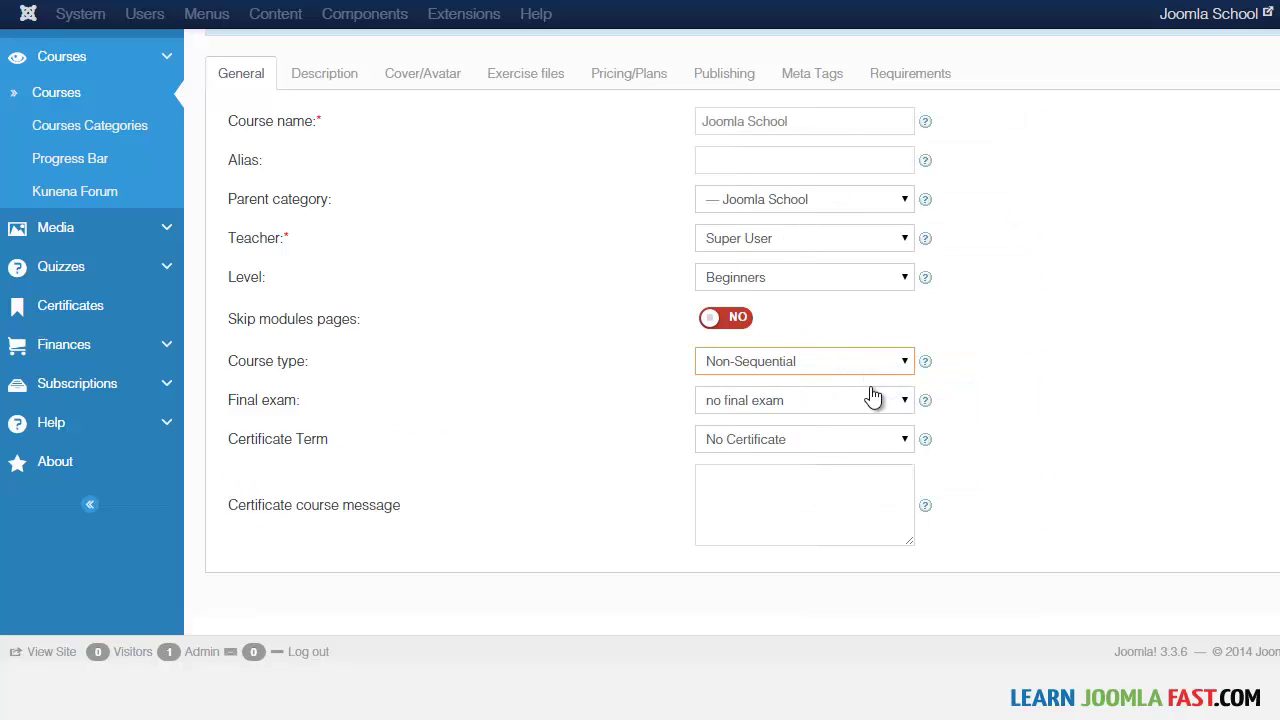
Try the Sequential course type again to check its lesson release choices, and restore Non-Sequential.
click(847, 364)
click(810, 401)
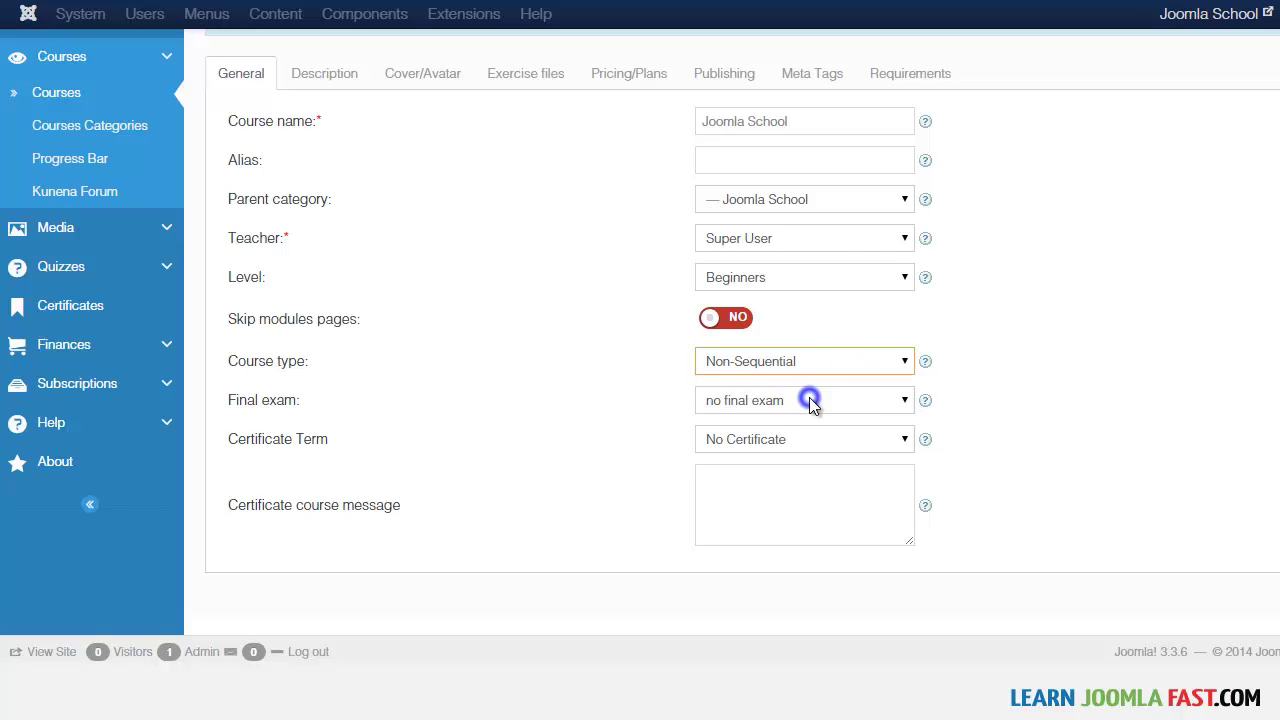
click(862, 400)
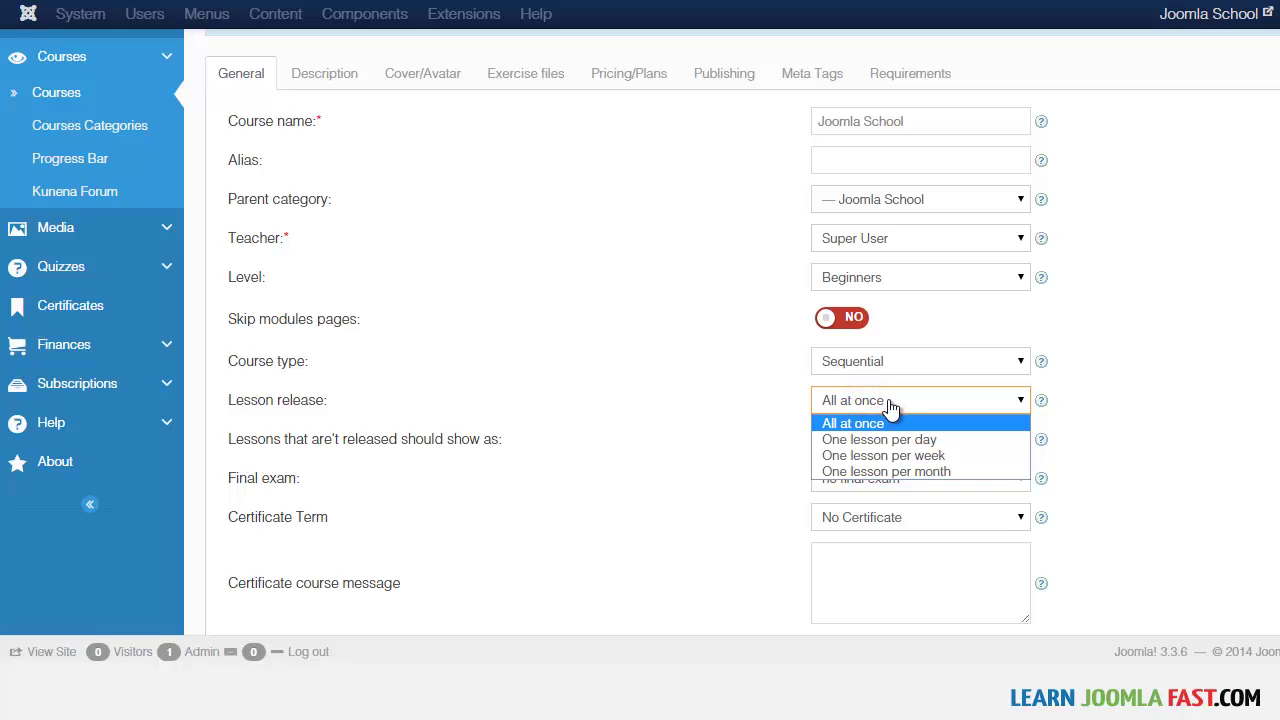
click(905, 406)
click(886, 363)
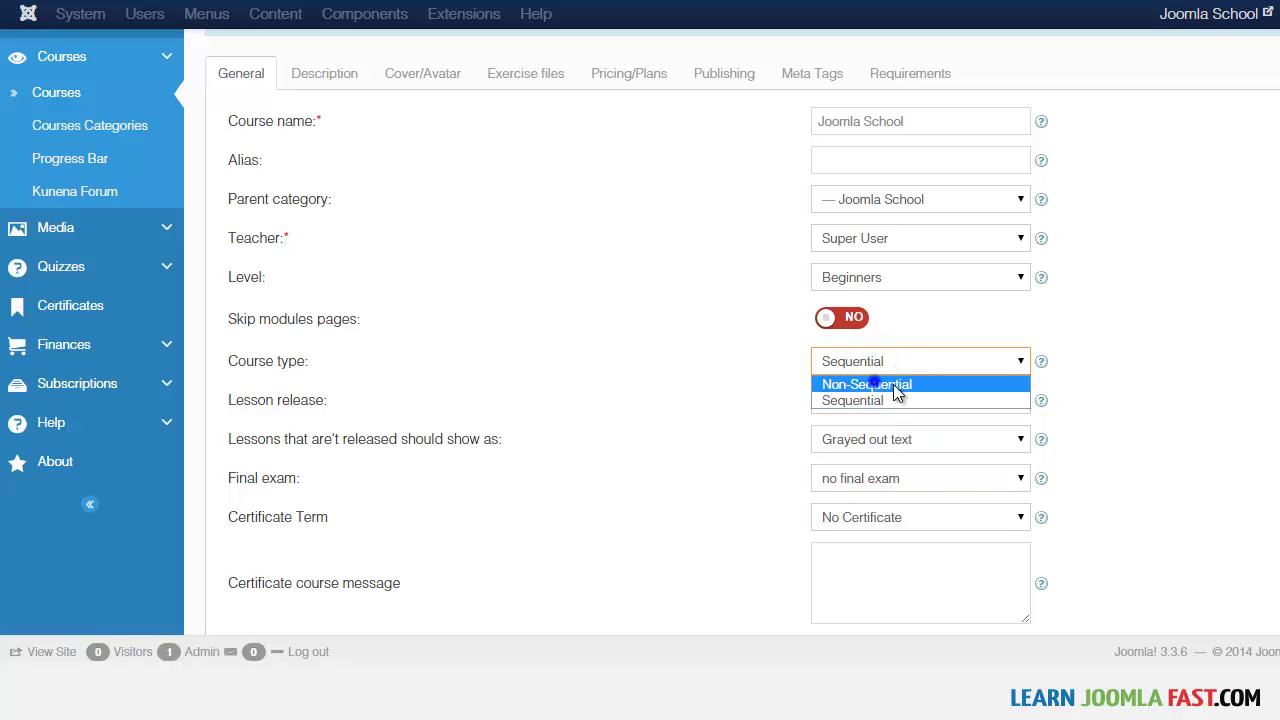
click(893, 385)
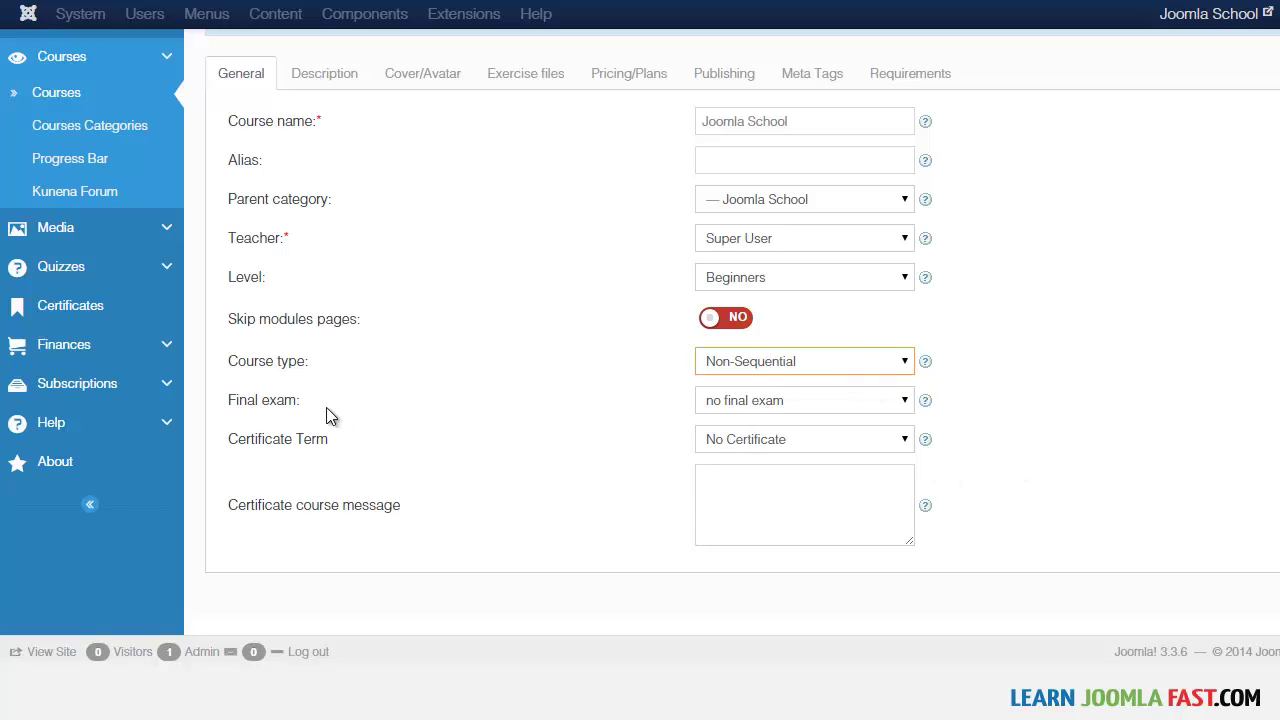
Check the final exam choices, try the certificate terms Complete all the lessons and Pass the final exam, and restore No Certificate.
click(852, 402)
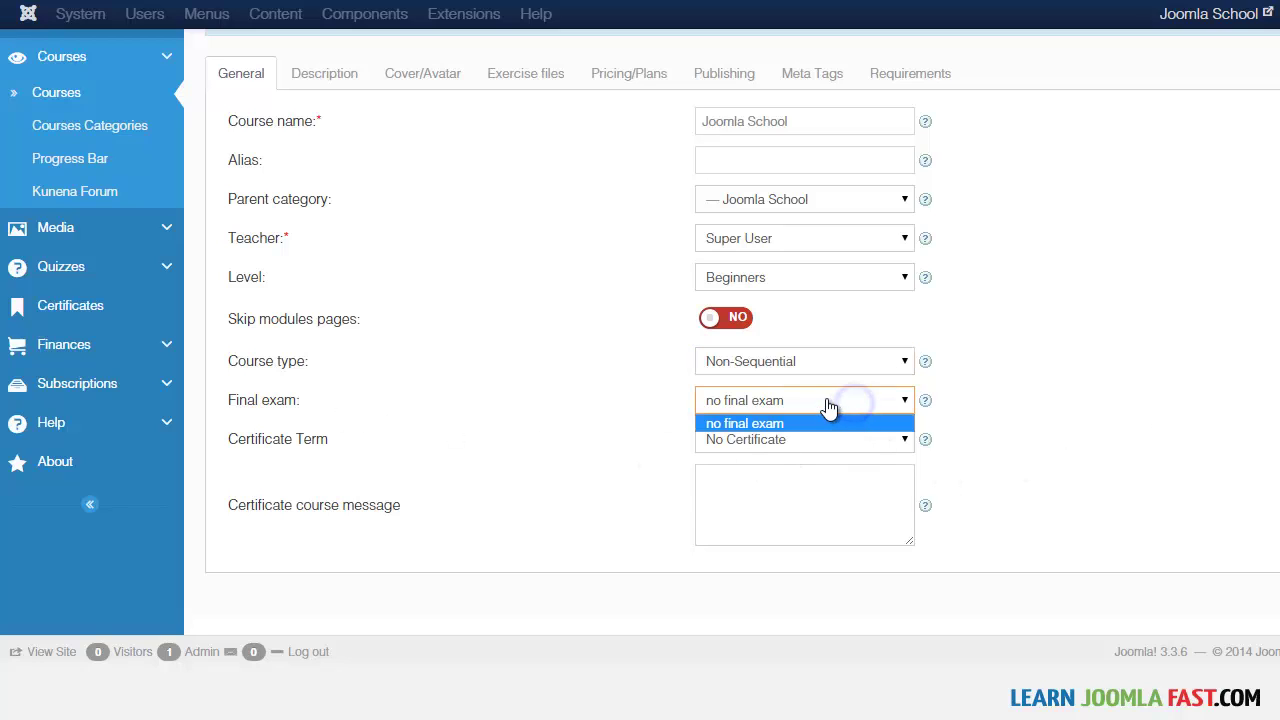
click(781, 405)
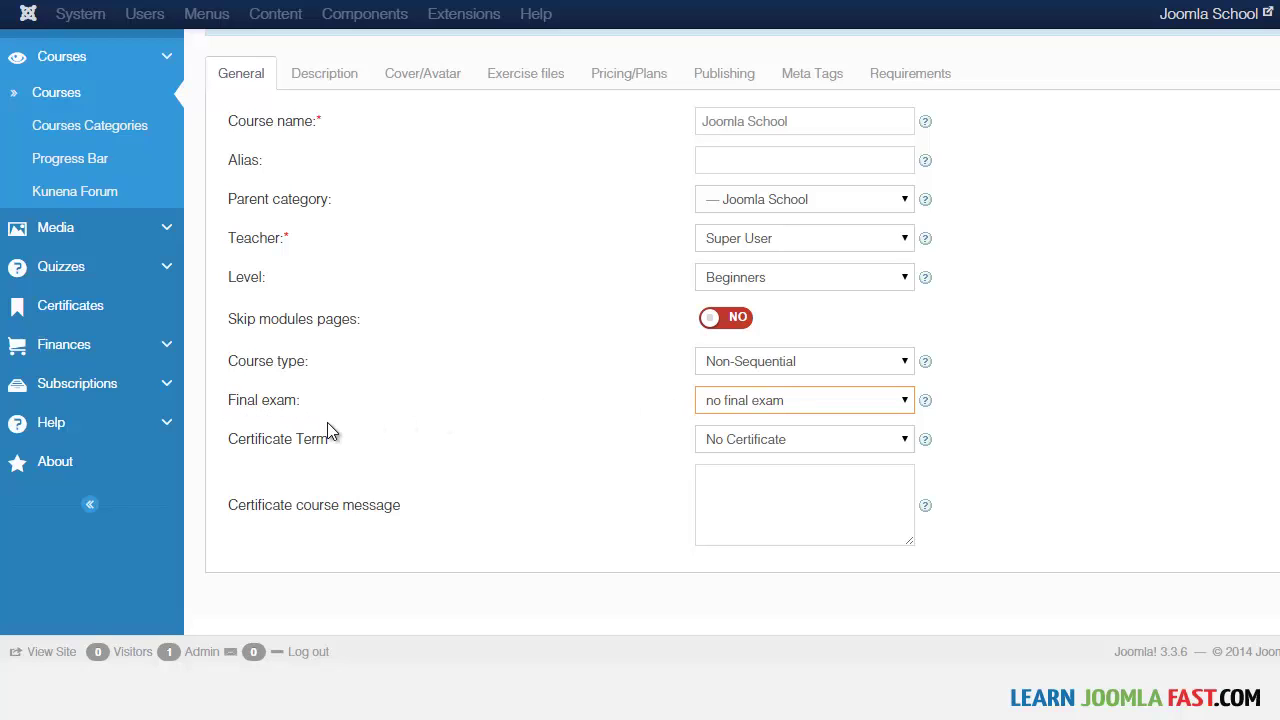
click(757, 447)
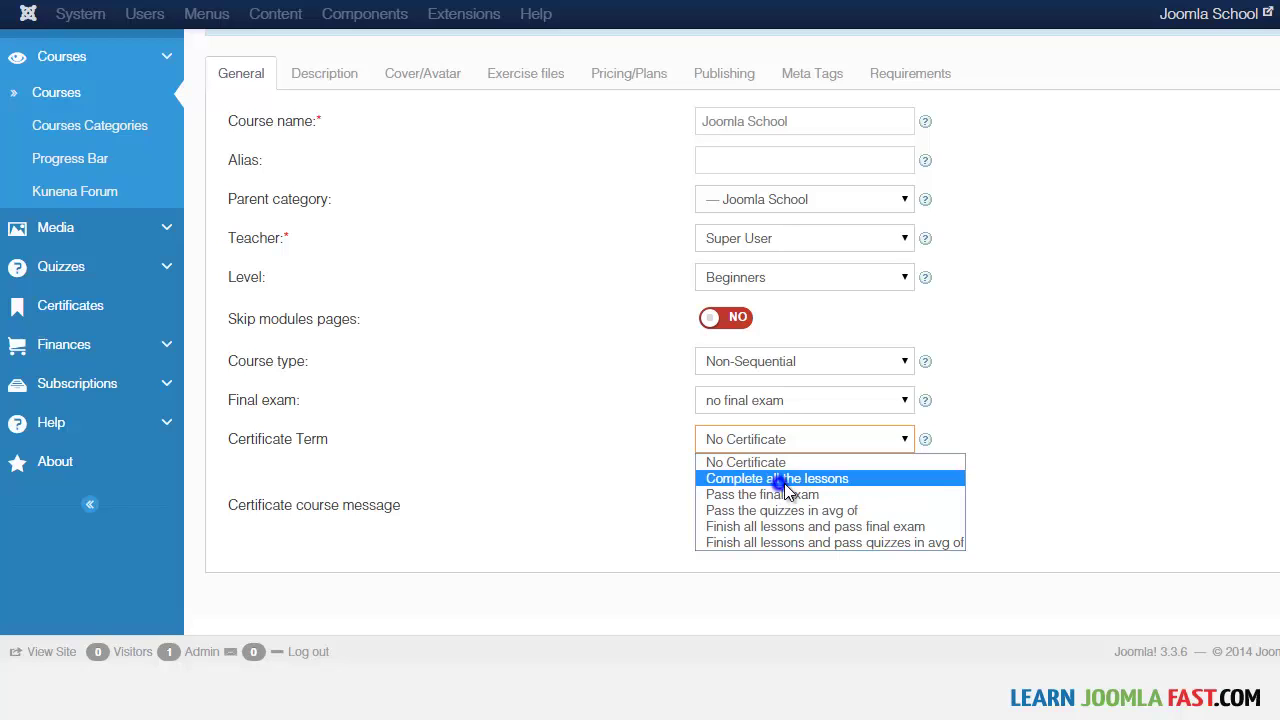
click(776, 480)
click(794, 447)
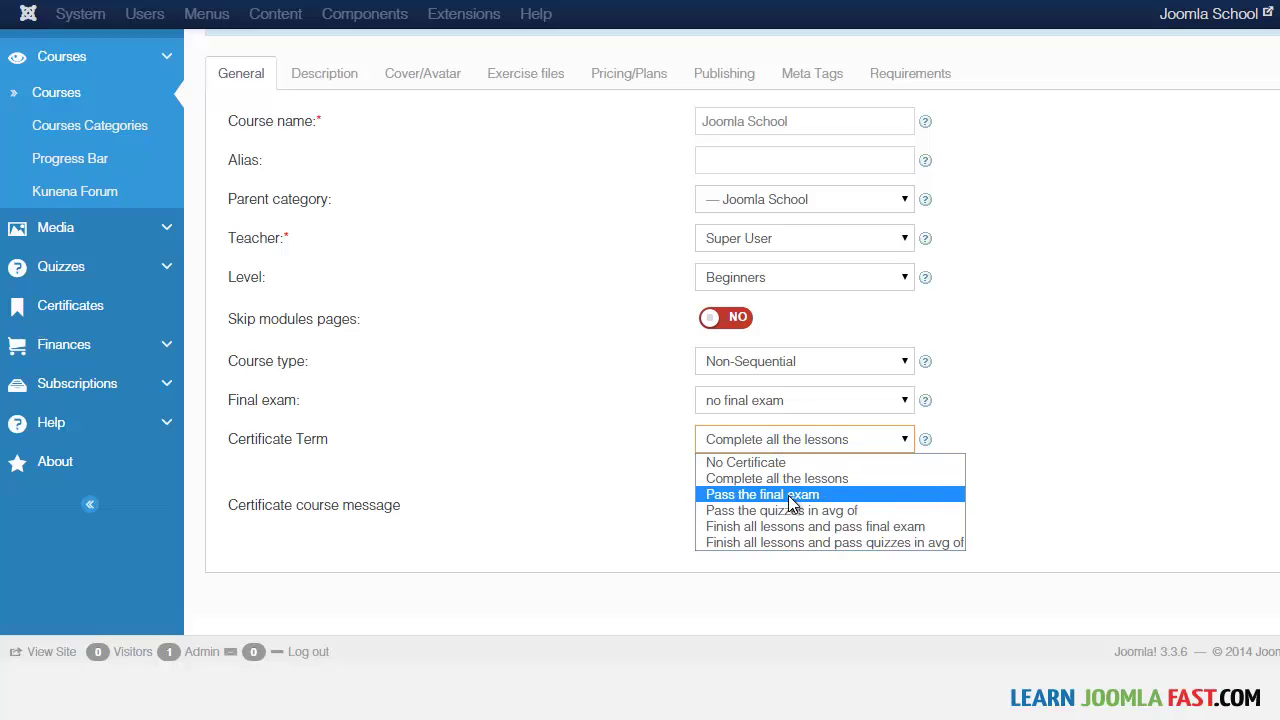
click(790, 494)
click(797, 445)
click(790, 458)
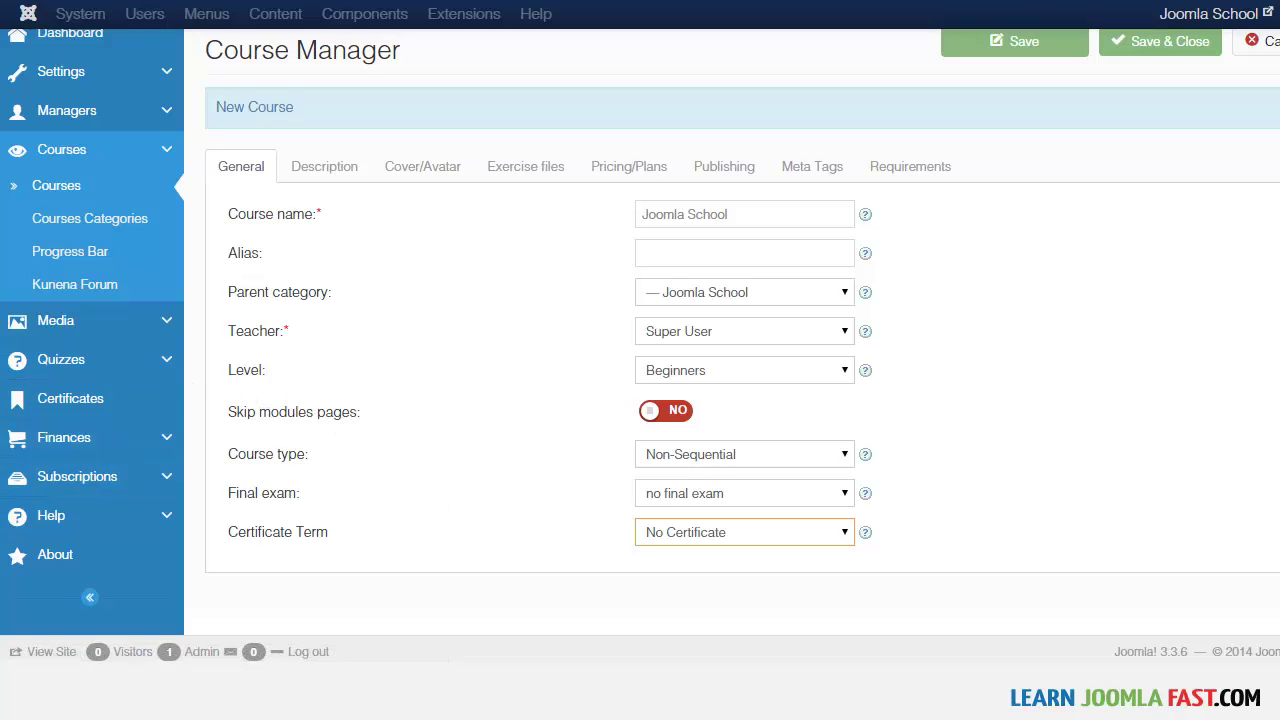
Try the certificate term Finish all lessons and pass quizzes in avg of, and inspect its percentage field.
click(690, 532)
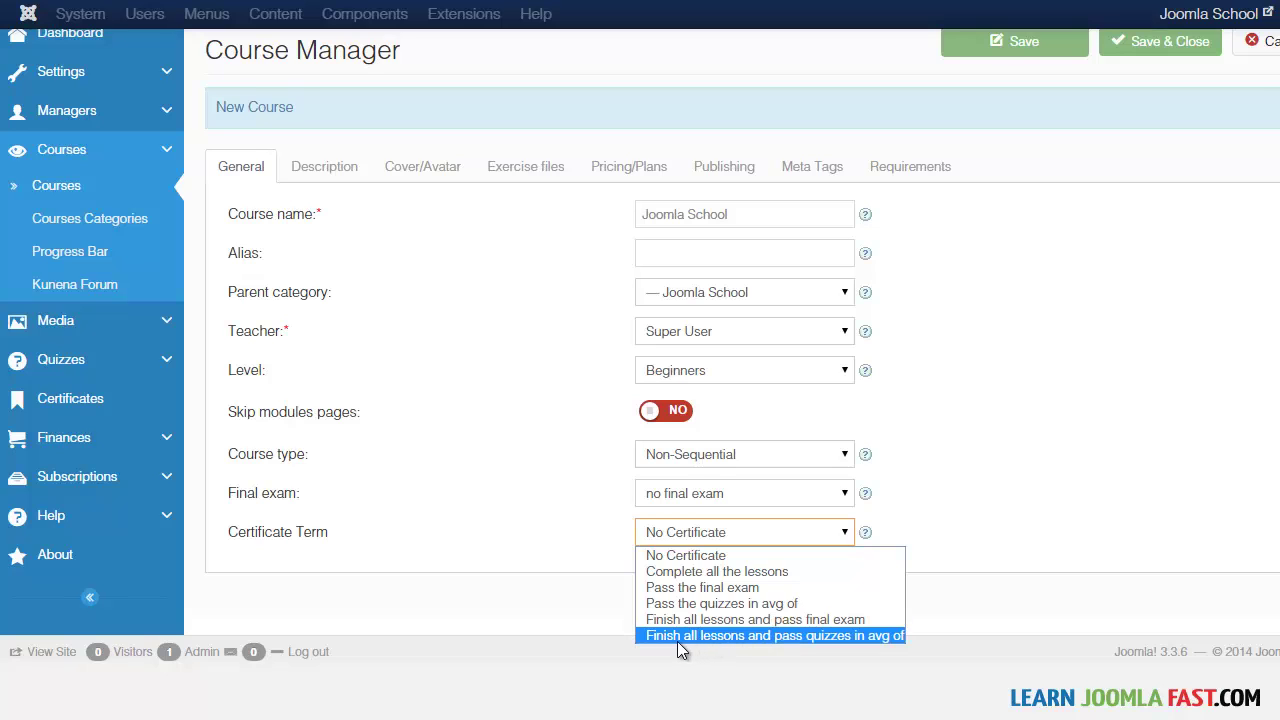
click(856, 635)
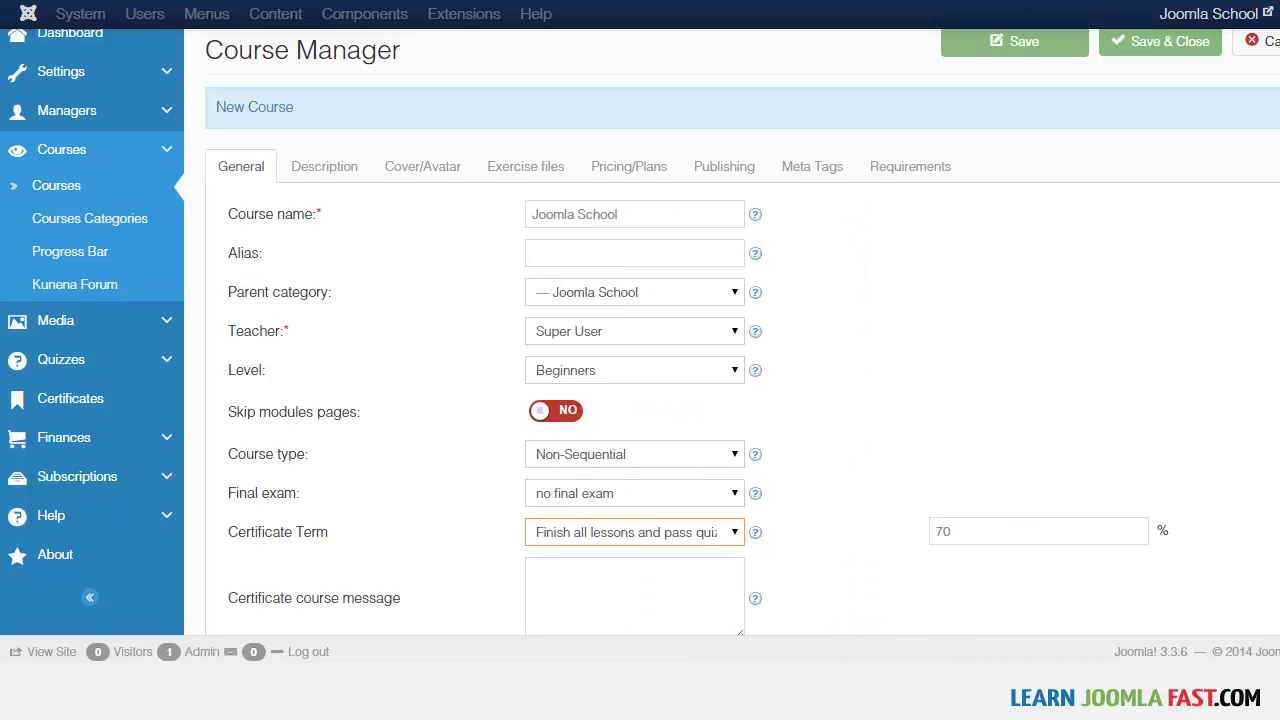
scroll(714, 471, down, 1)
click(671, 447)
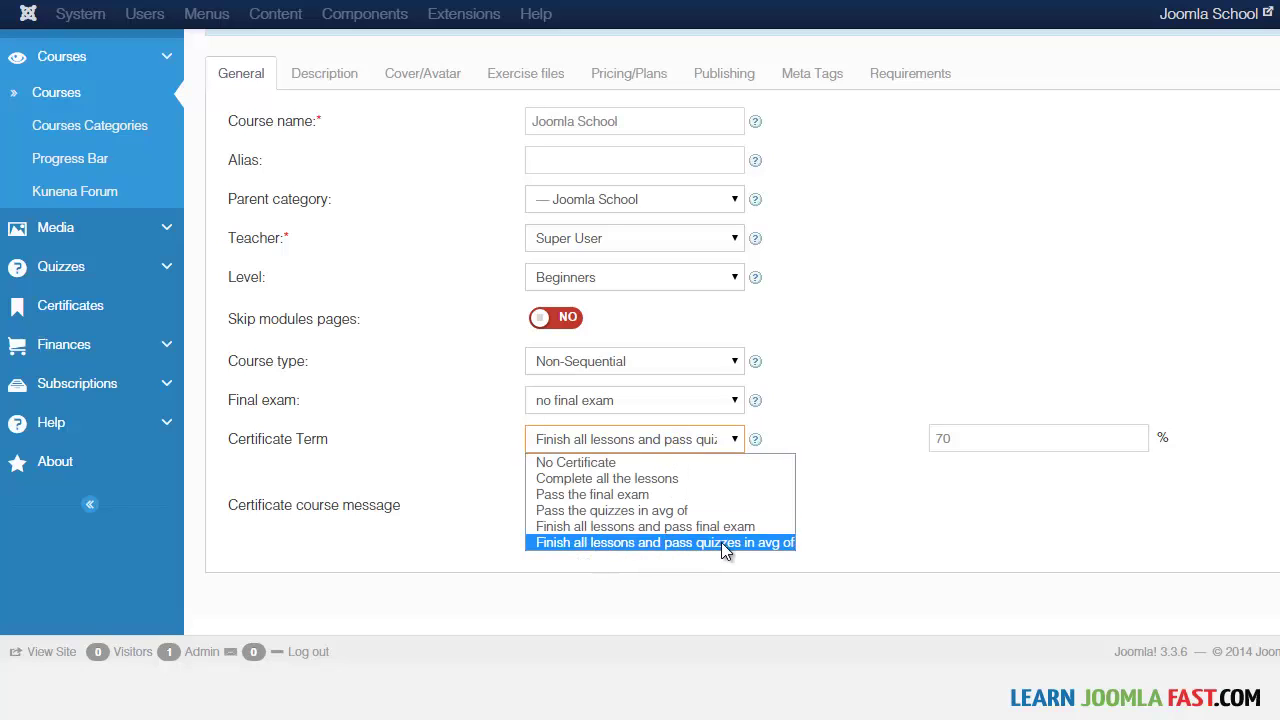
click(961, 499)
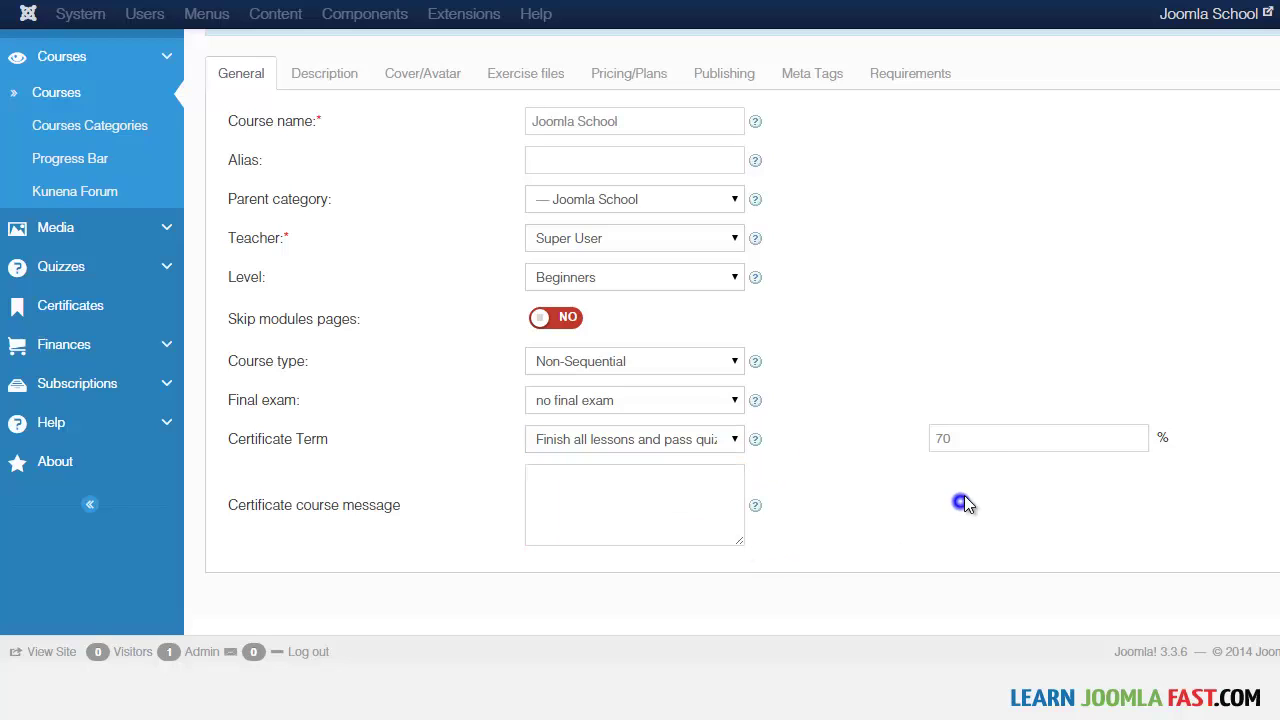
double_click(968, 438)
click(969, 437)
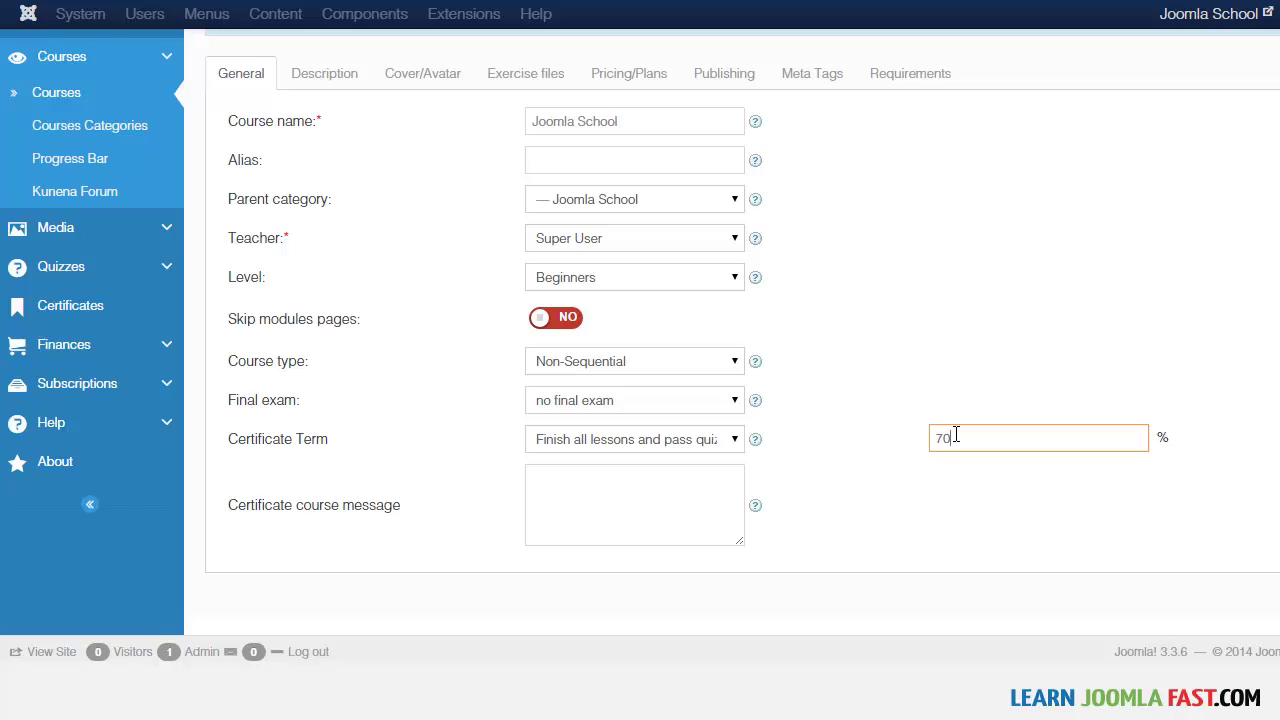
Set the certificate term to Pass the quizzes in avg of, keeping the average at 70%.
click(663, 451)
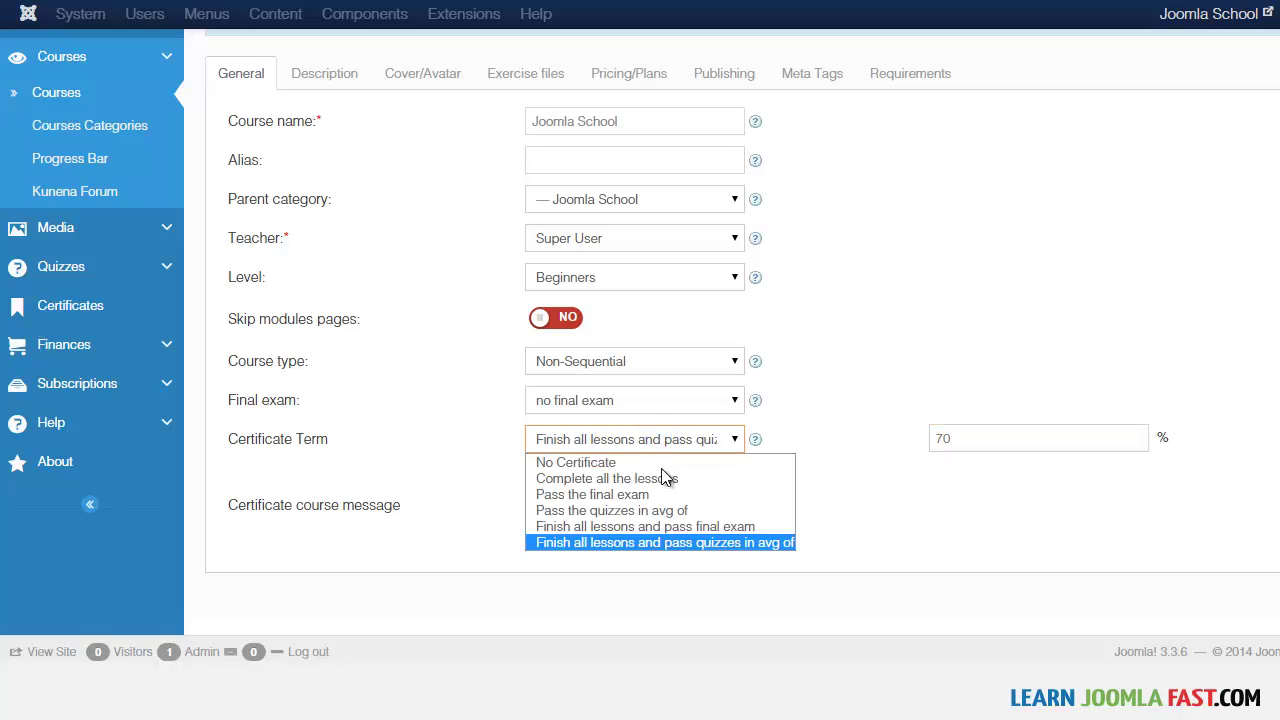
click(585, 512)
click(970, 439)
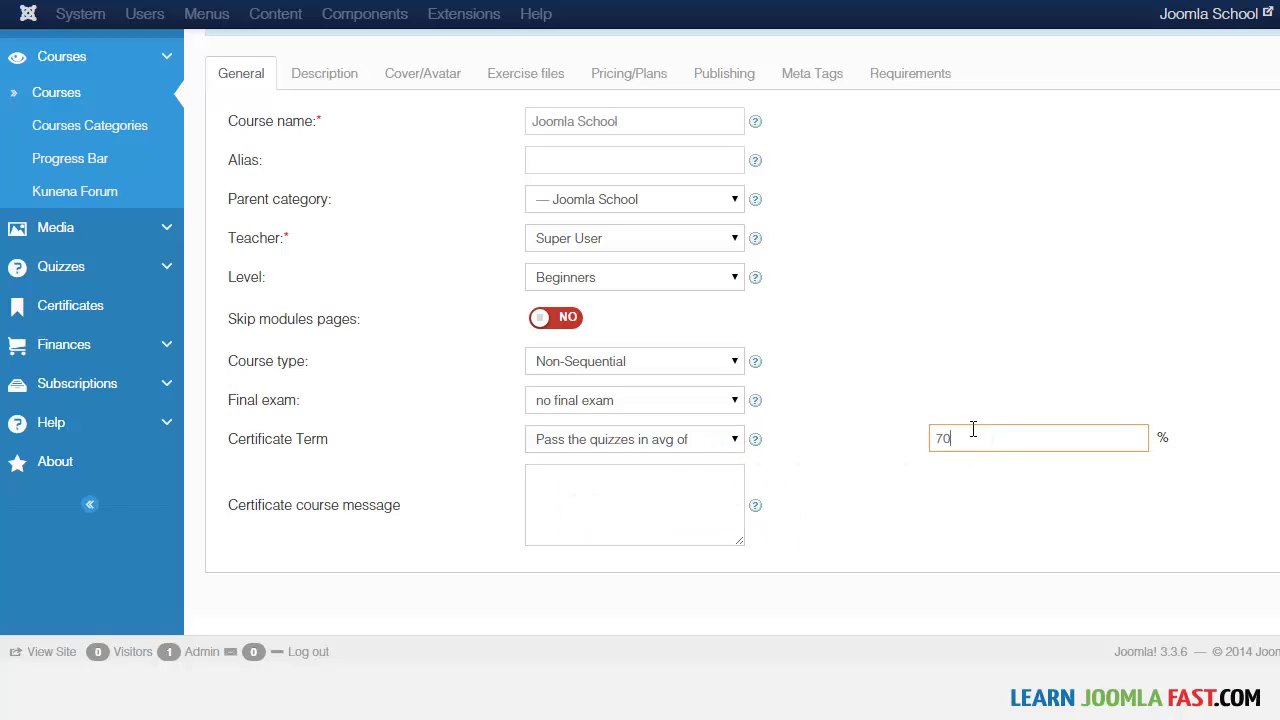
click(660, 443)
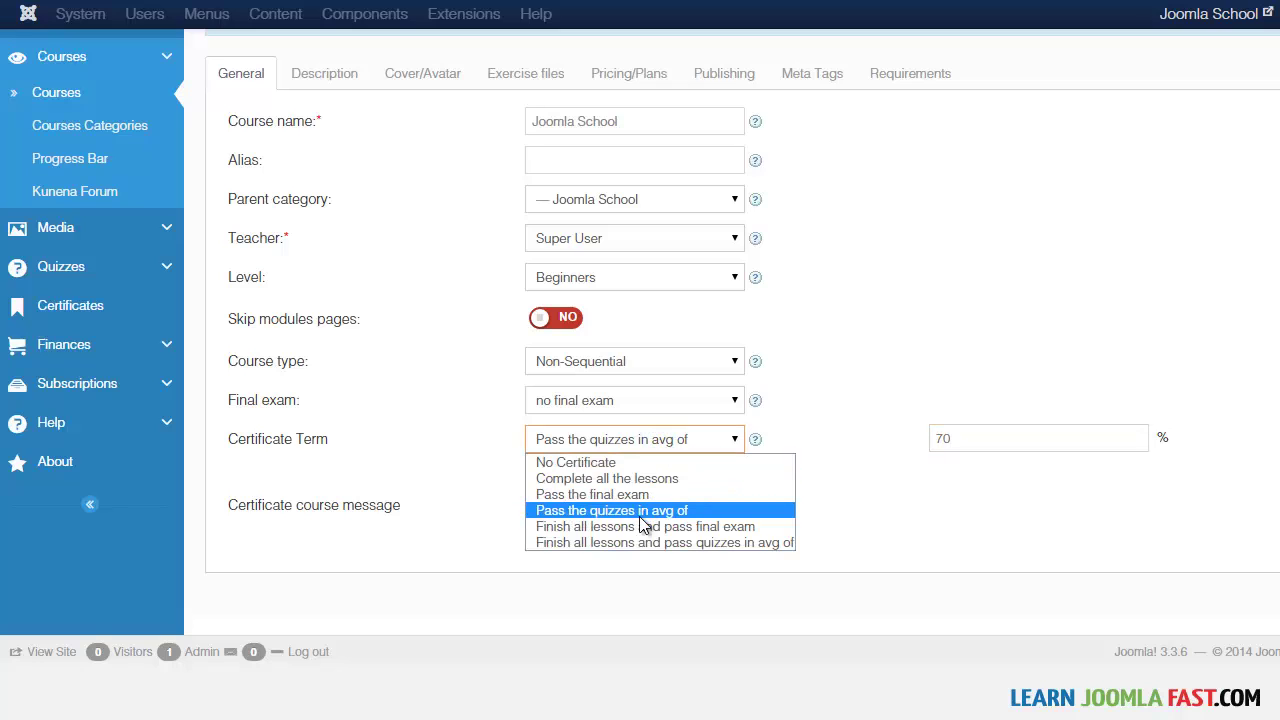
click(981, 304)
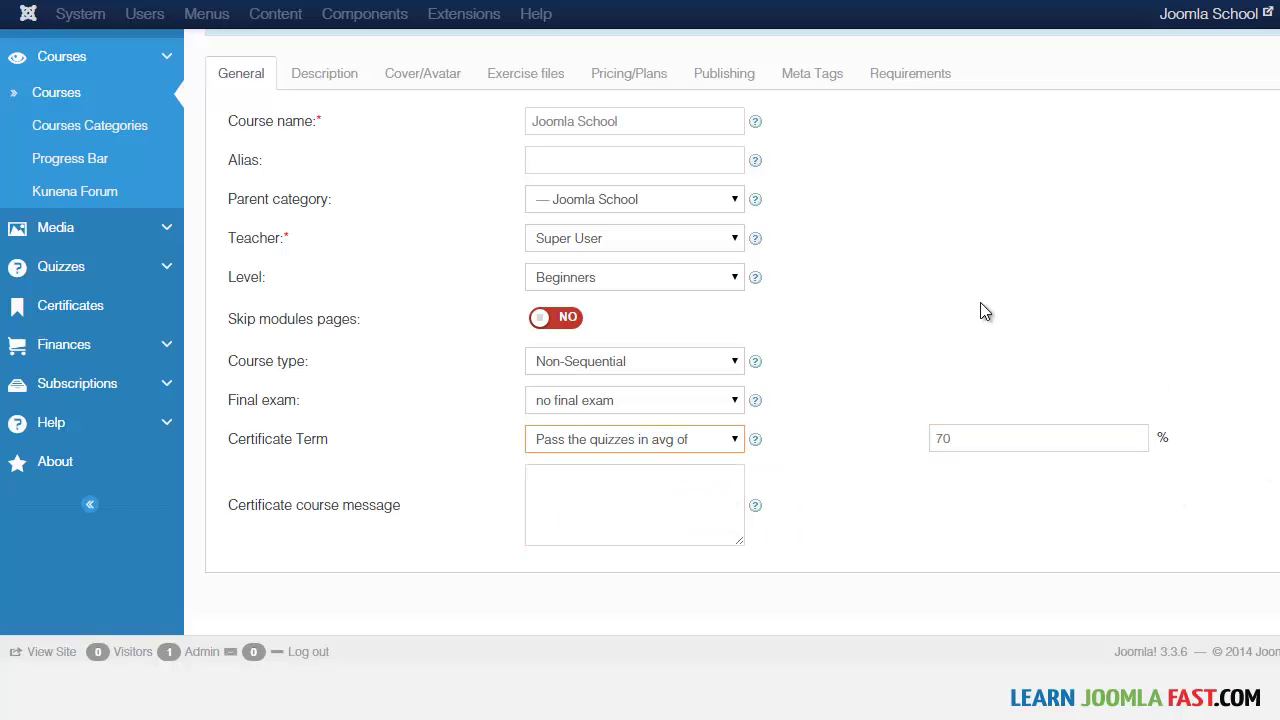
click(643, 487)
scroll(937, 348, up, 3)
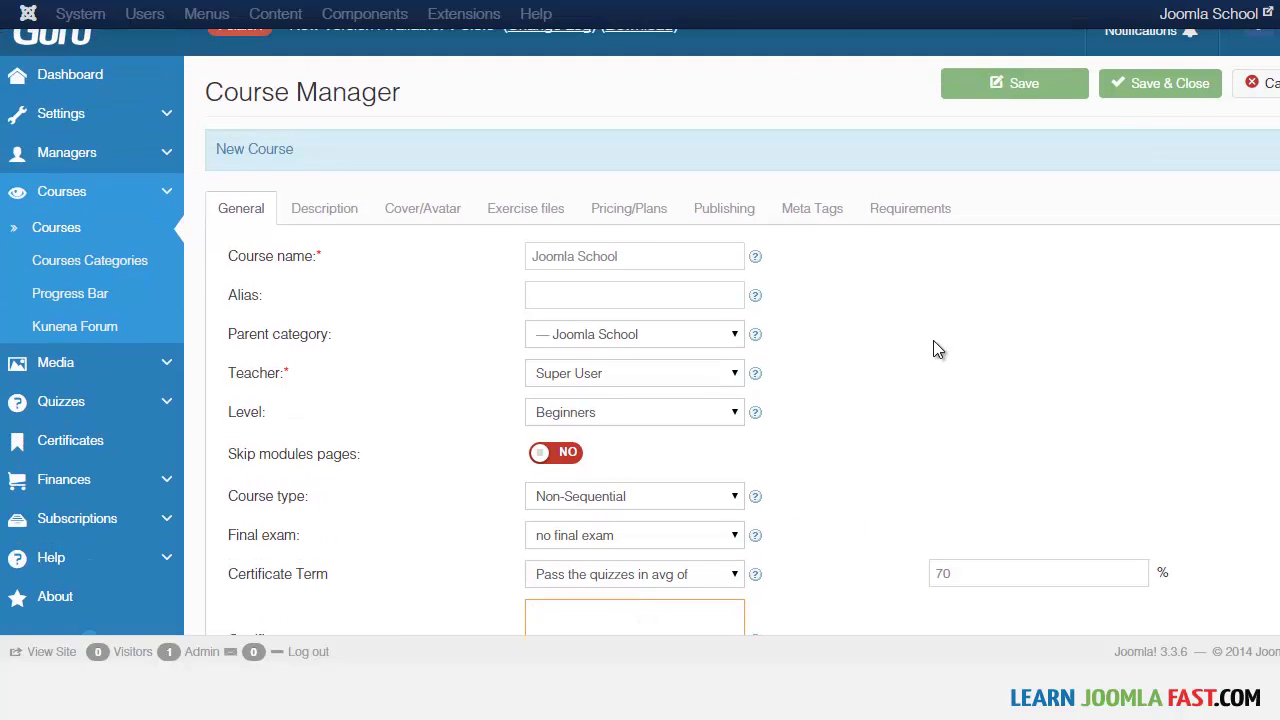
Enter the course description "This course about Joomla School. Learn how to create websites with Joomla.", repeating the text three times.
click(325, 205)
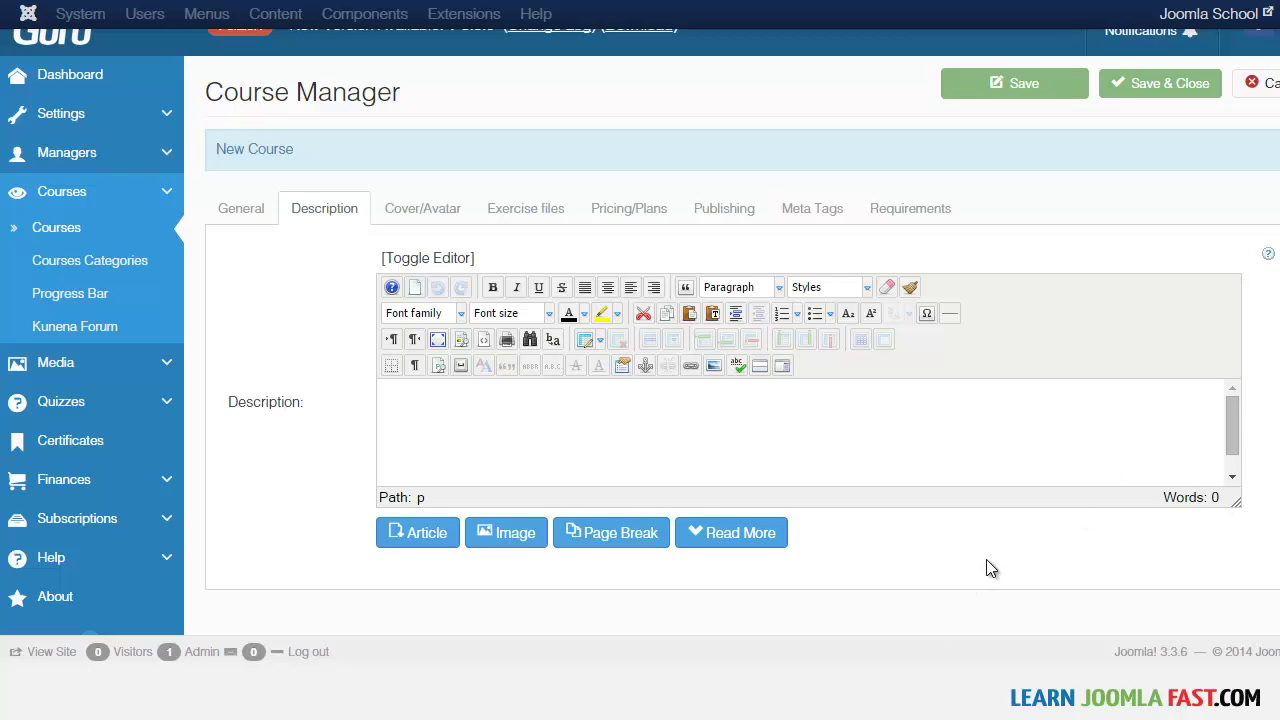
text(This course about Joomla School. Learn how to create websites with Joomla. This course about Joomla School. Learn how to create websites with Joomla. This course about Joomla School. Learn how to create websites with Joomla.)
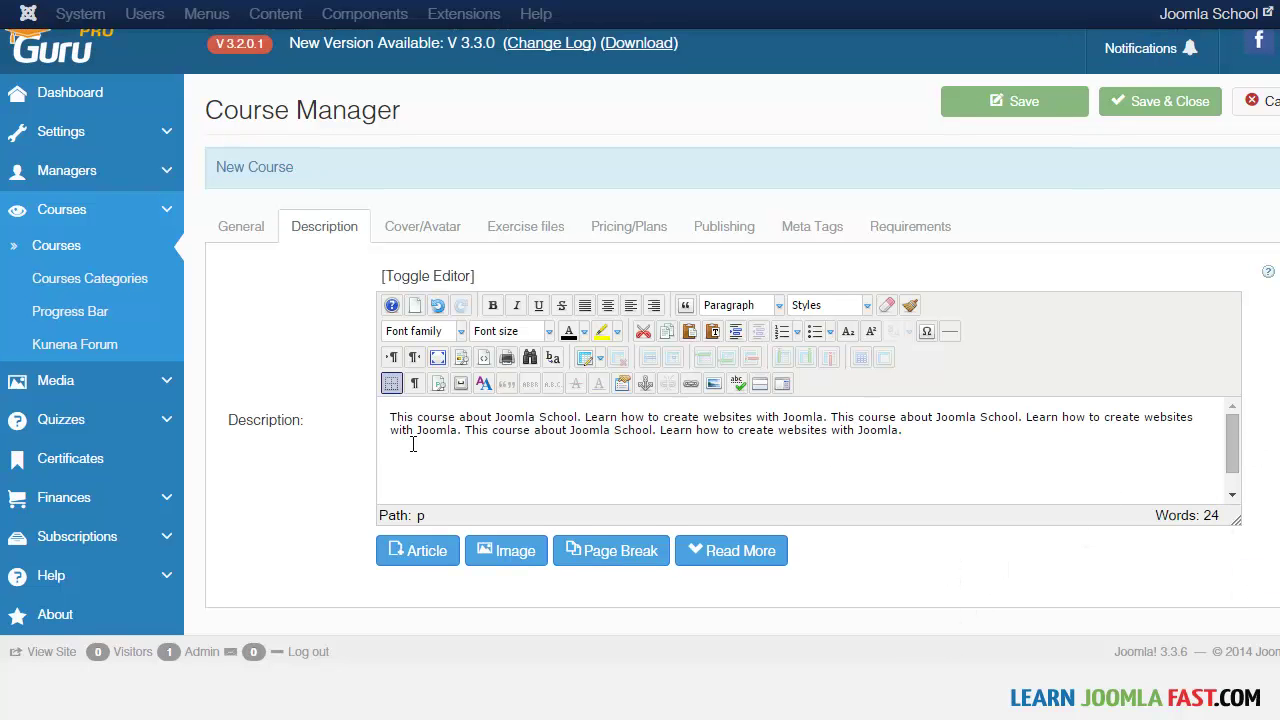
Upload a solid dark blue cover image for the course and joomla-logo.jpg as its avatar image.
click(422, 226)
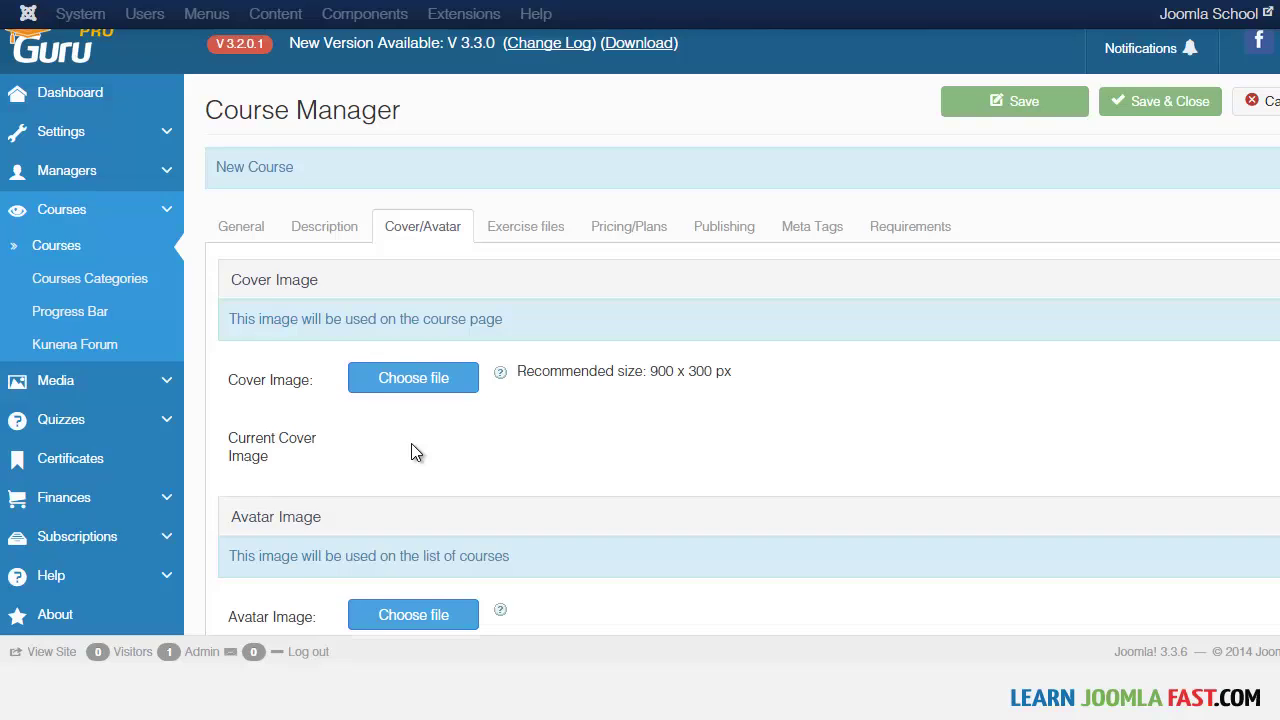
scroll(416, 452, down, 1)
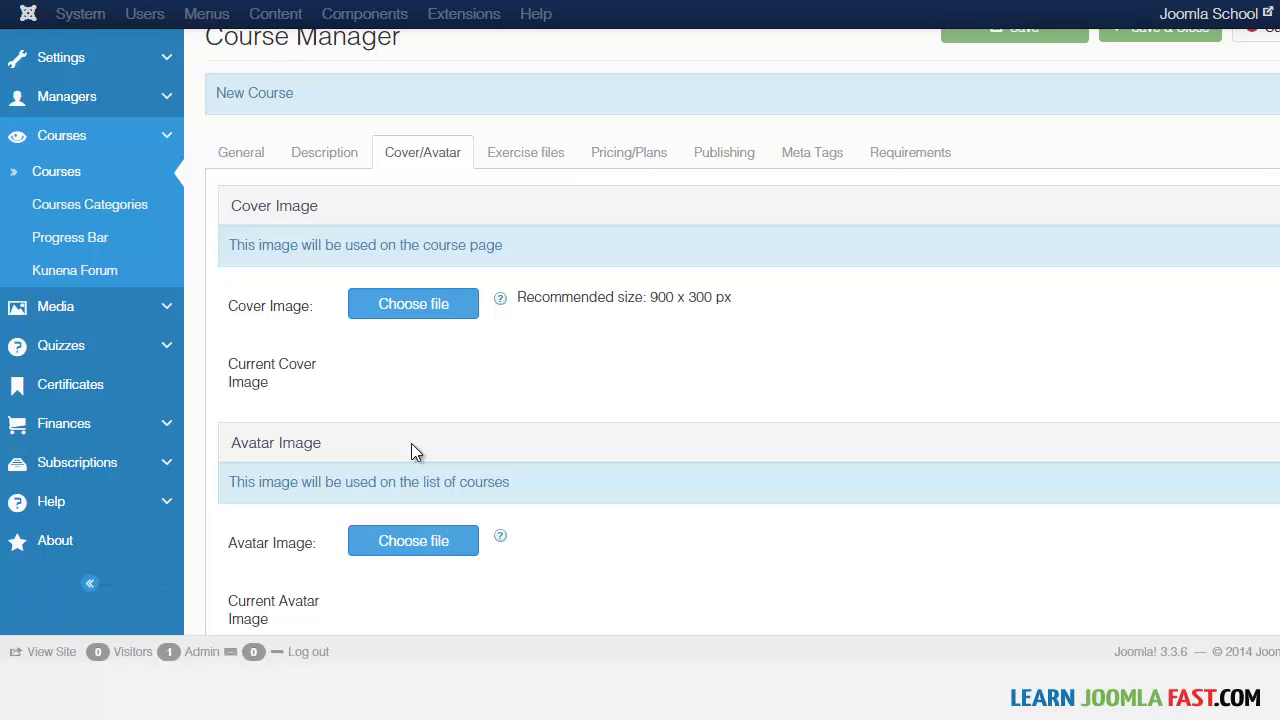
scroll(415, 452, down, 2)
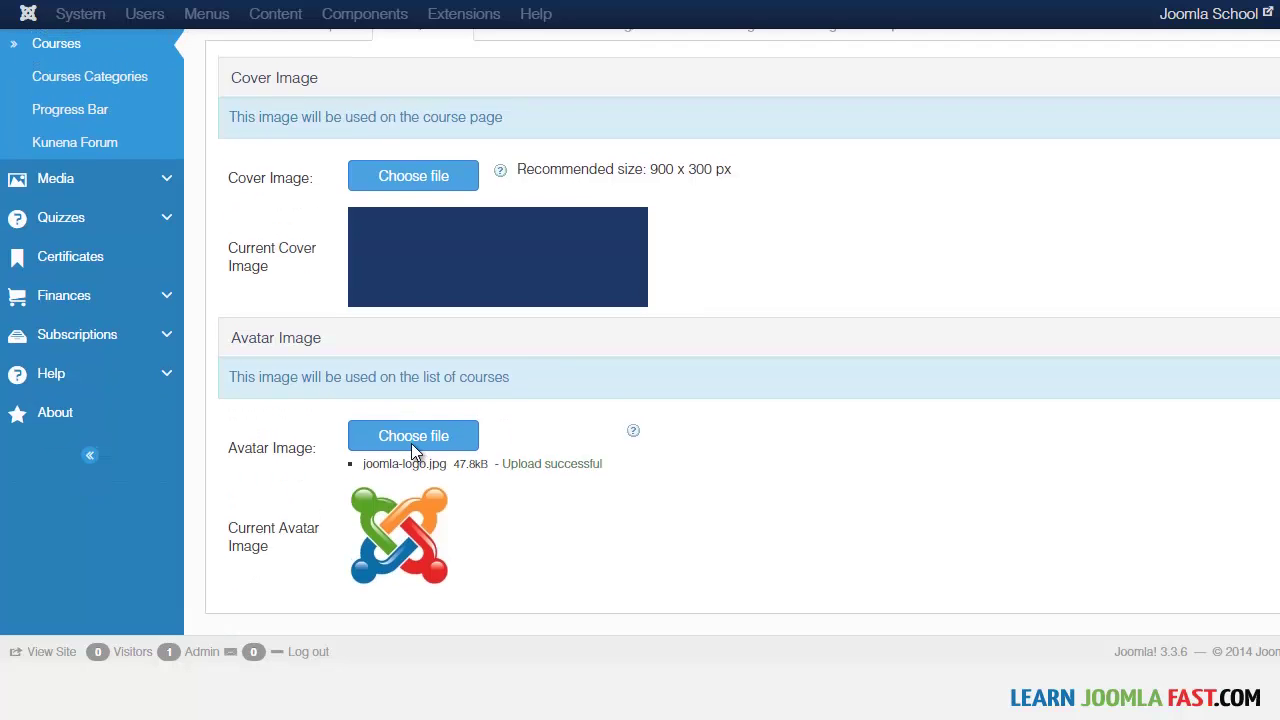
scroll(413, 452, down, 1)
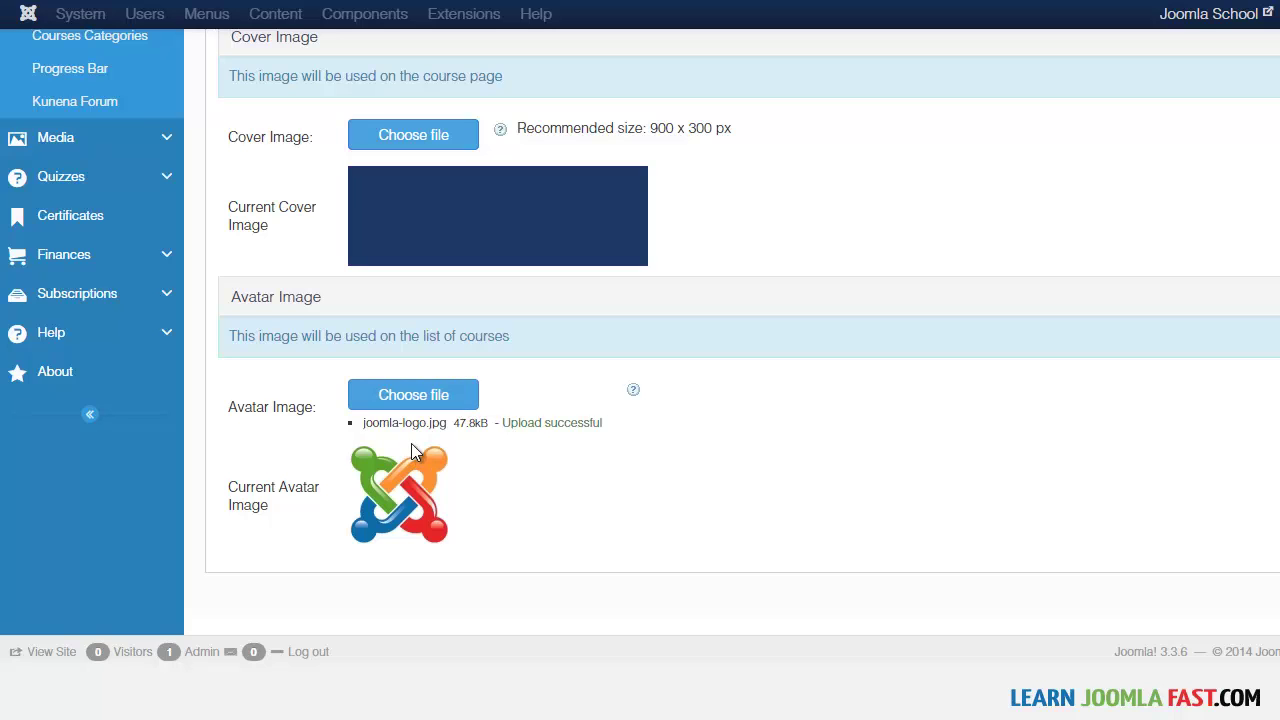
scroll(414, 452, up, 6)
Check which media can be added to the course as an exercise file, and close the media selection.
click(526, 227)
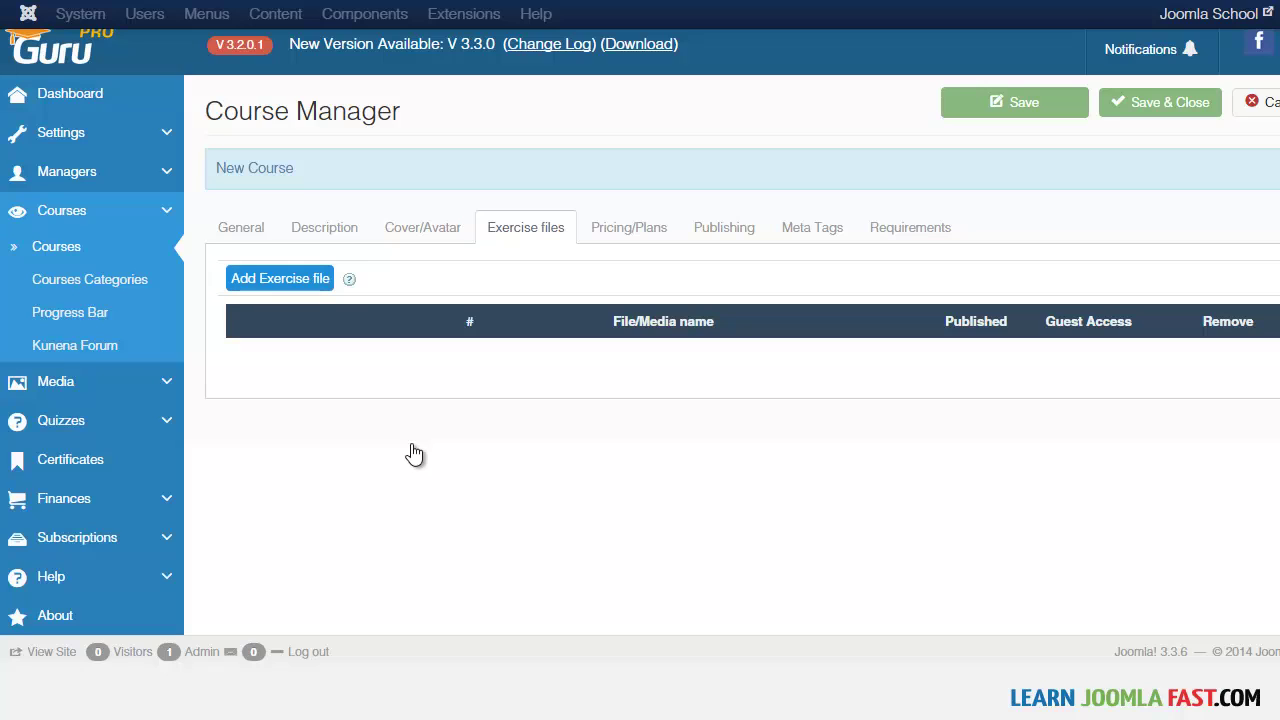
click(280, 278)
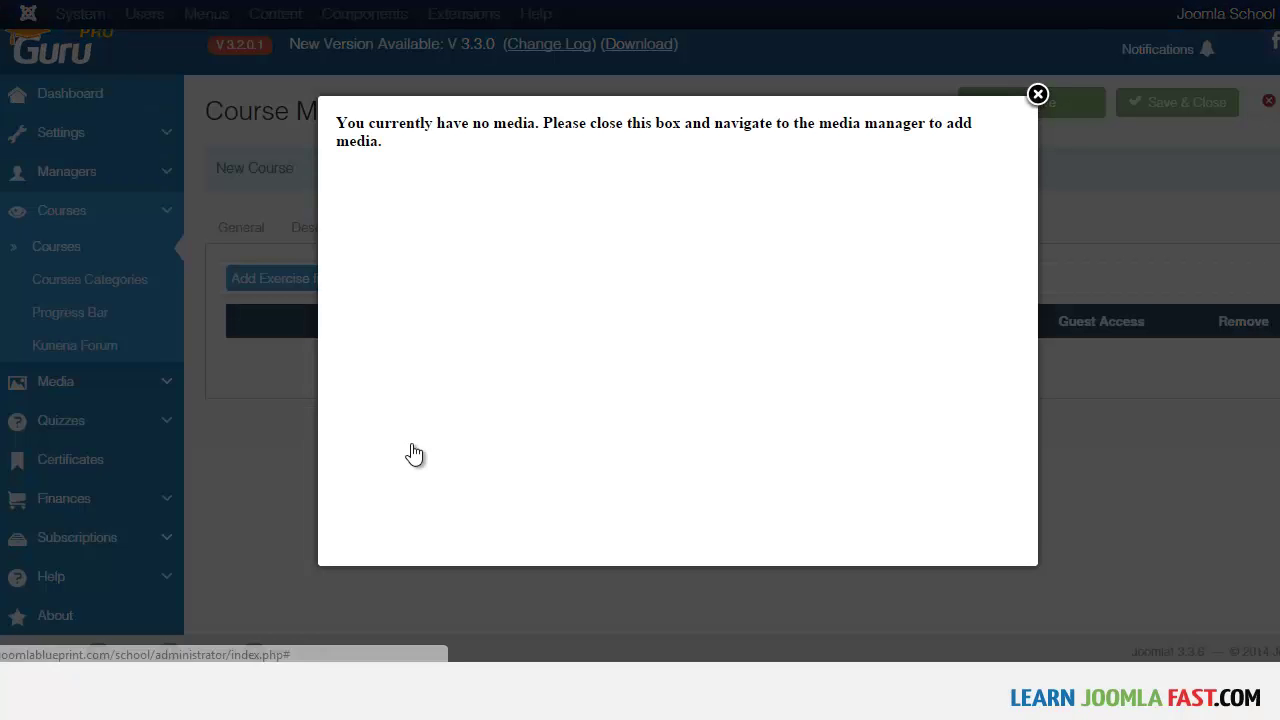
key(Escape)
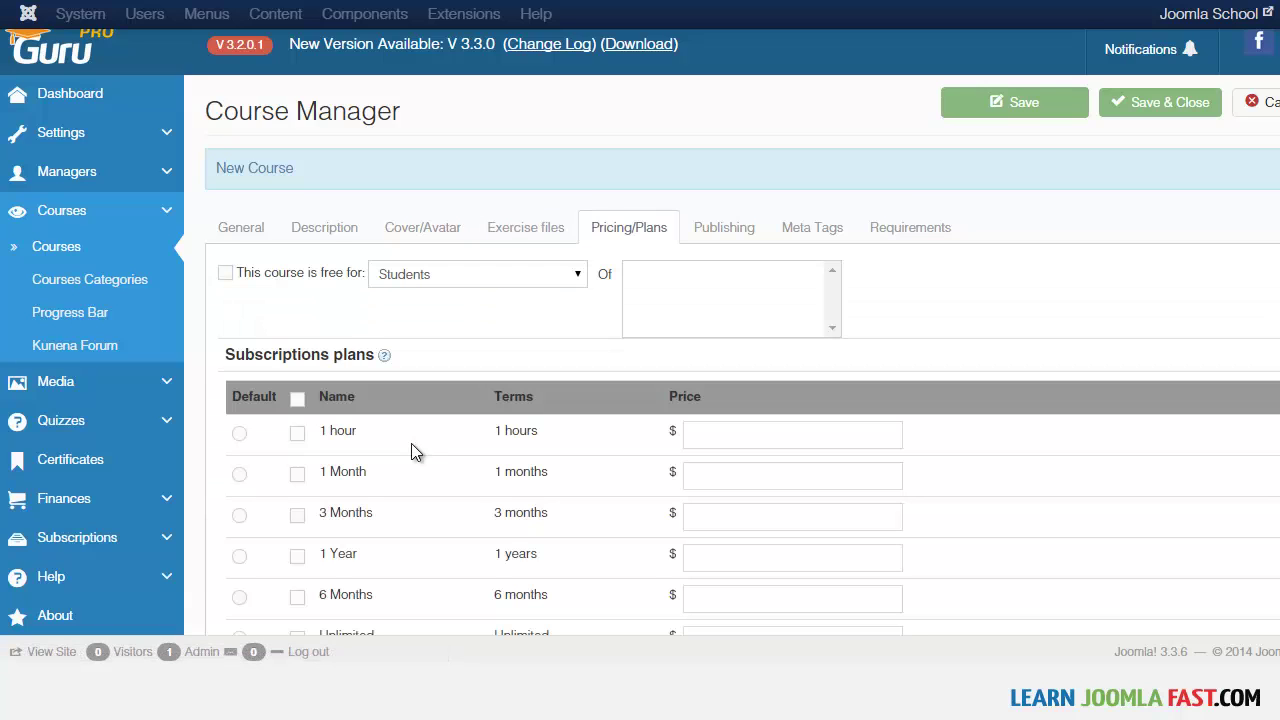
Review who the course can be free for in its pricing settings, keeping Students selected.
scroll(415, 452, down, 1)
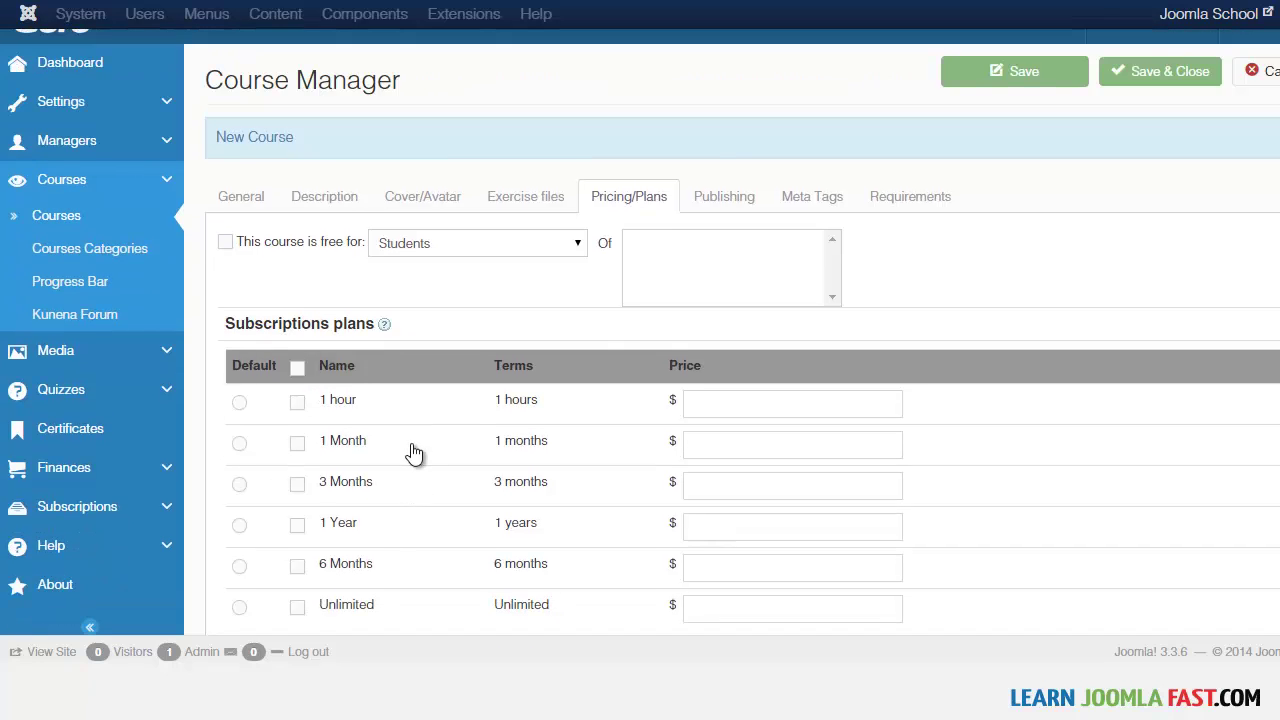
key(alt+Down)
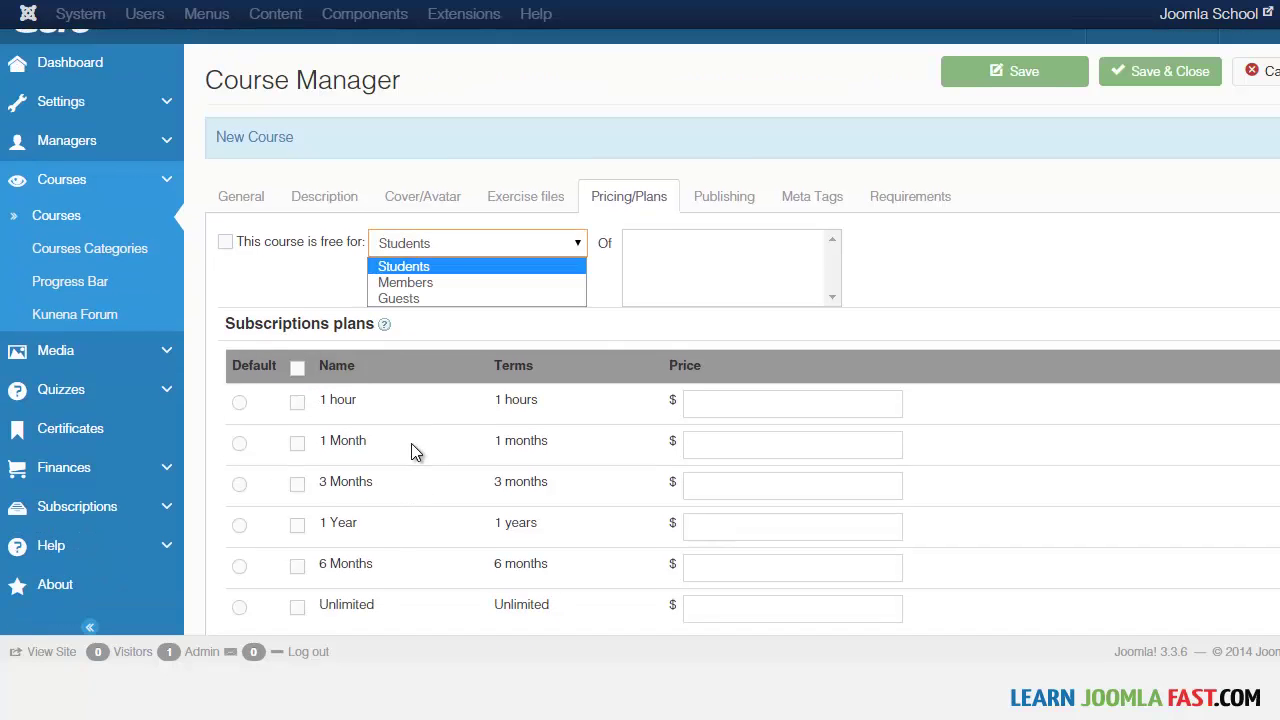
key(Down)
key(Down)
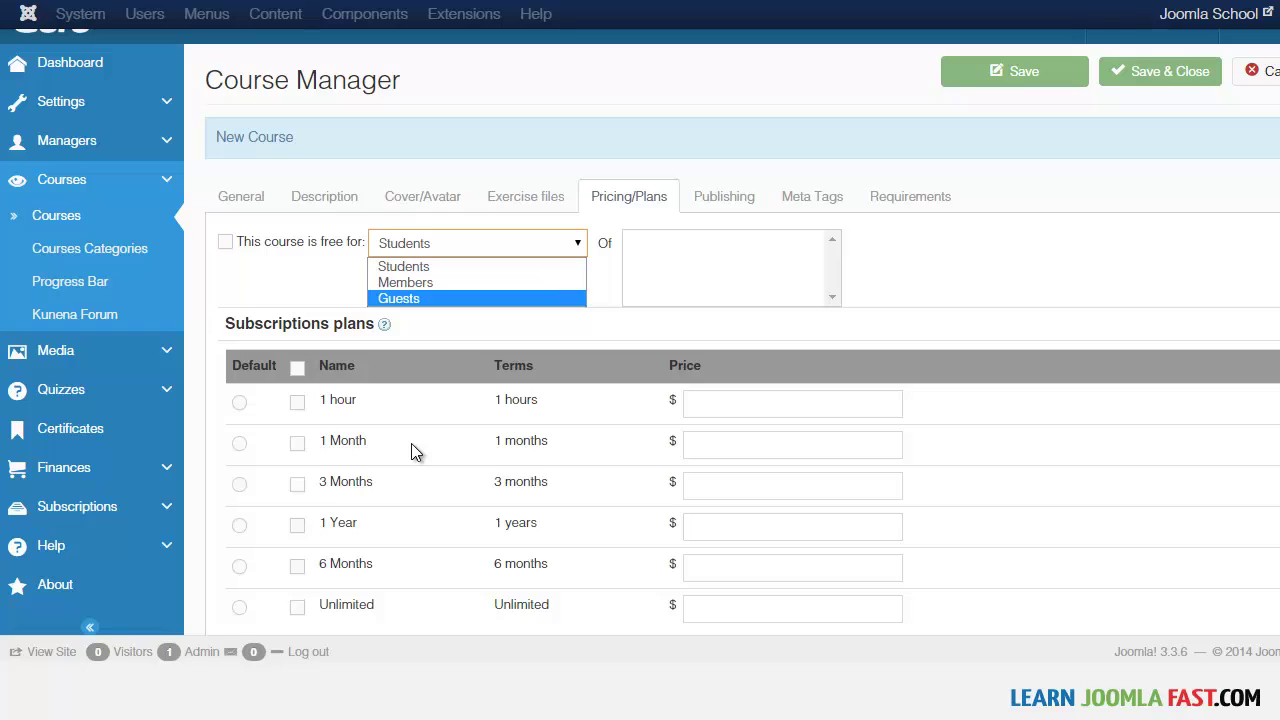
key(Escape)
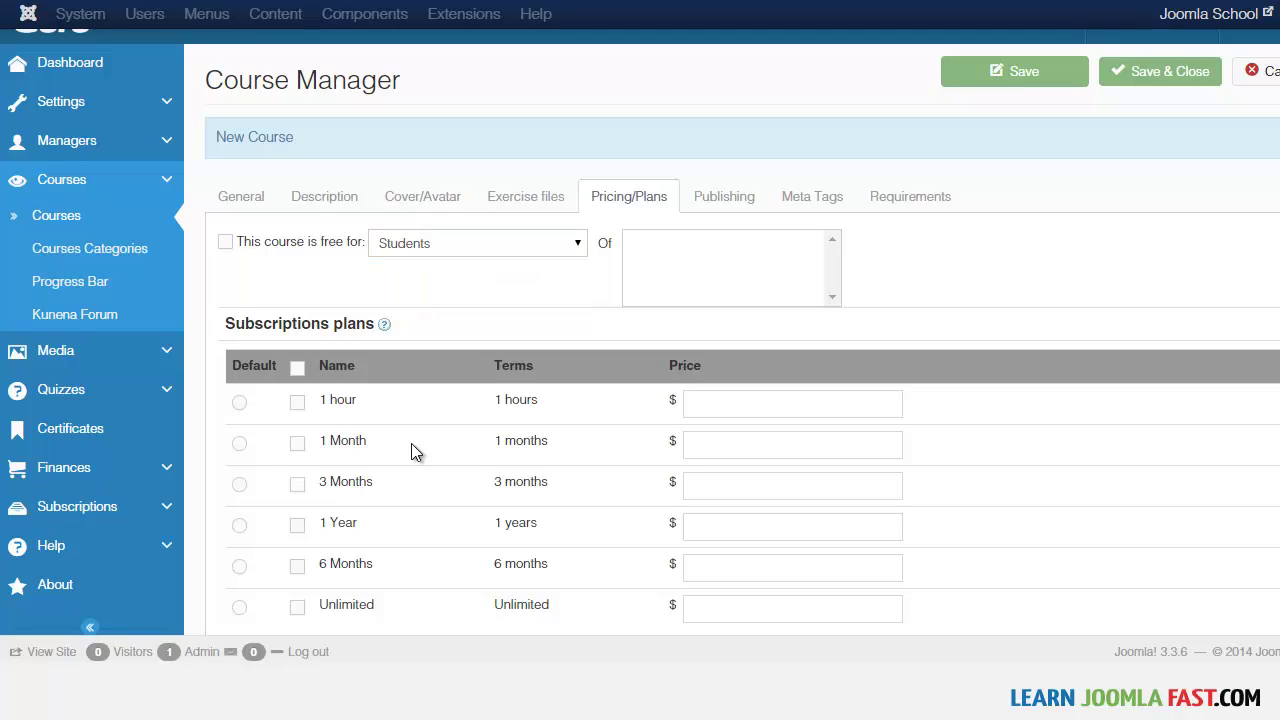
key(alt+Down)
key(Escape)
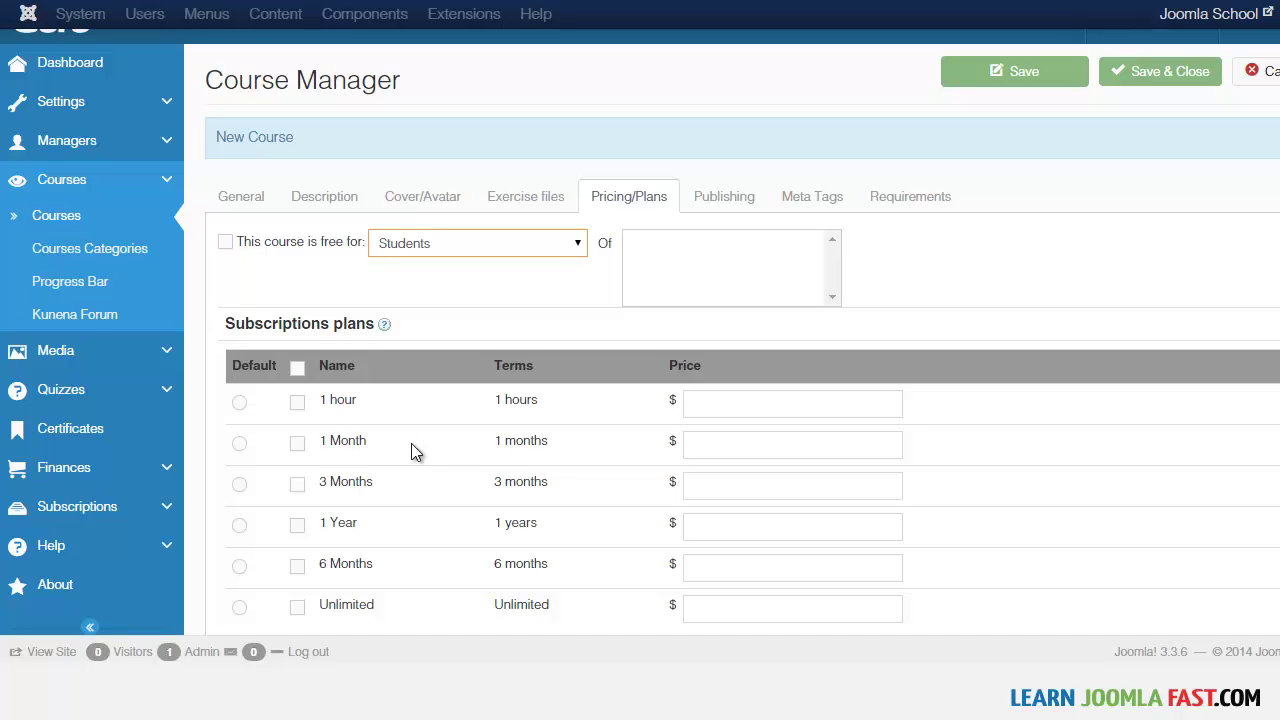
Enable the Unlimited subscription plan at a price of $79 and make it the default.
scroll(415, 452, down, 3)
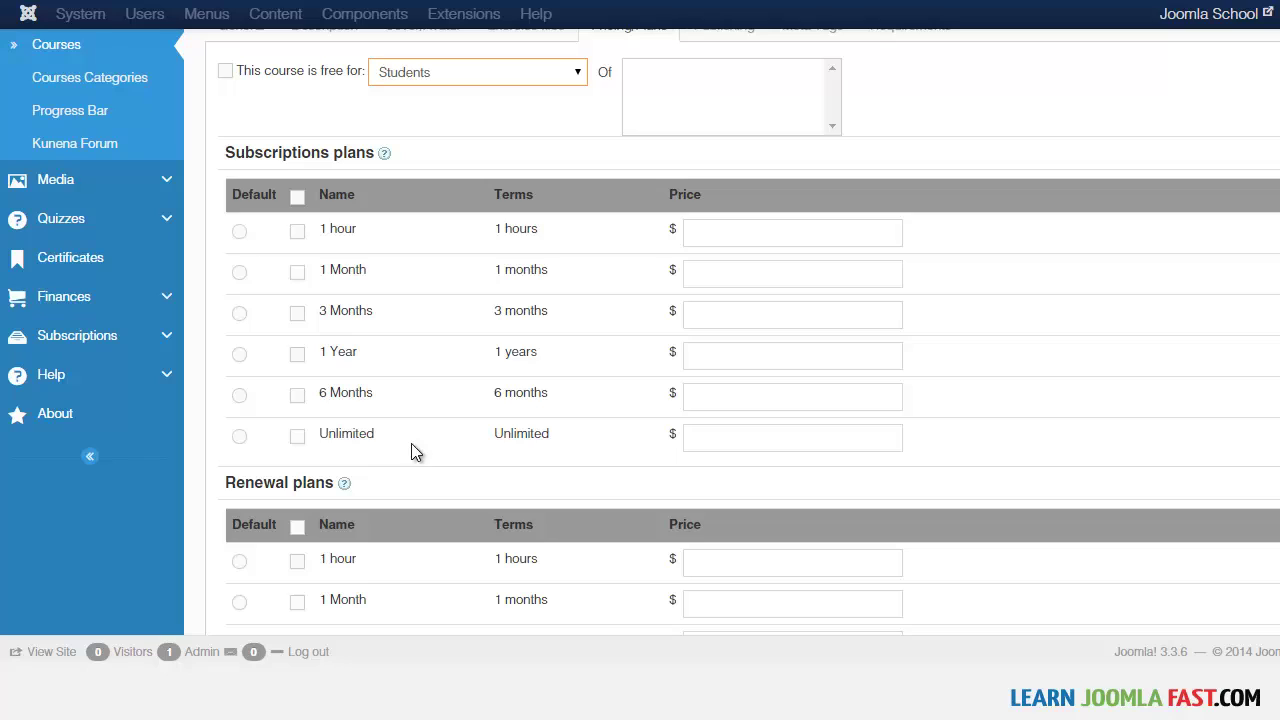
click(415, 453)
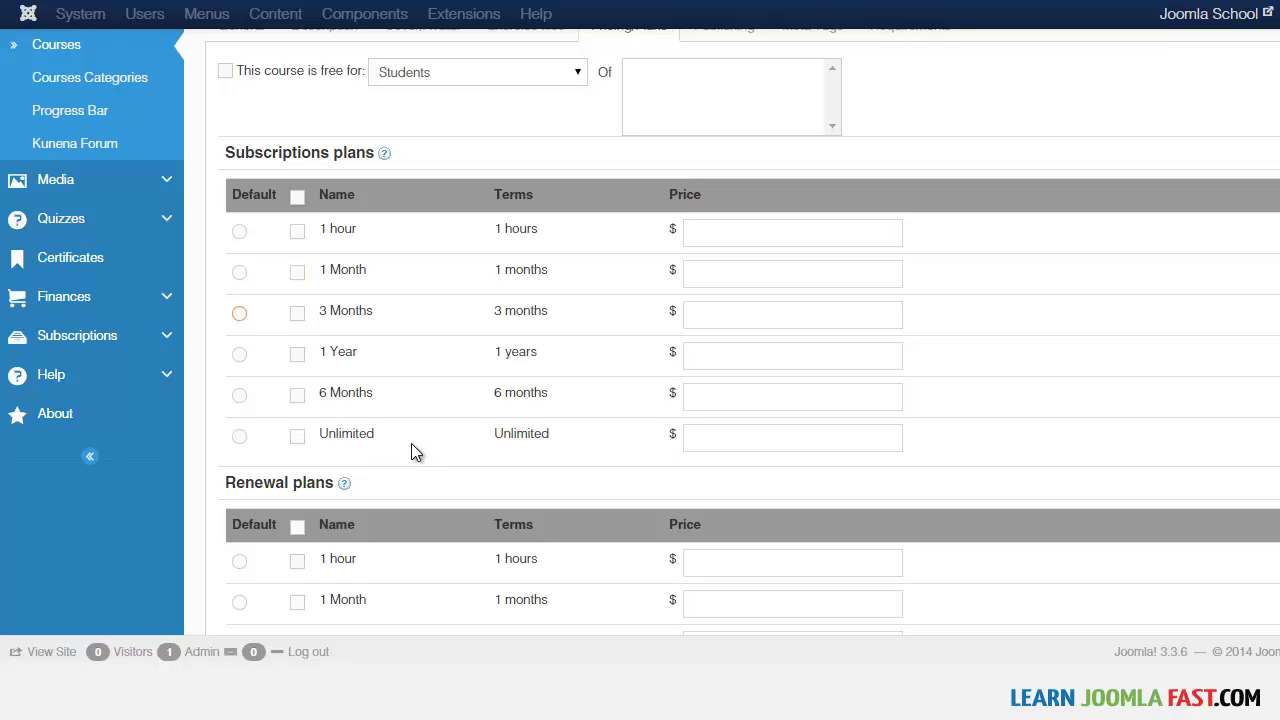
click(239, 231)
key(Down)
click(414, 453)
click(414, 453)
text(79)
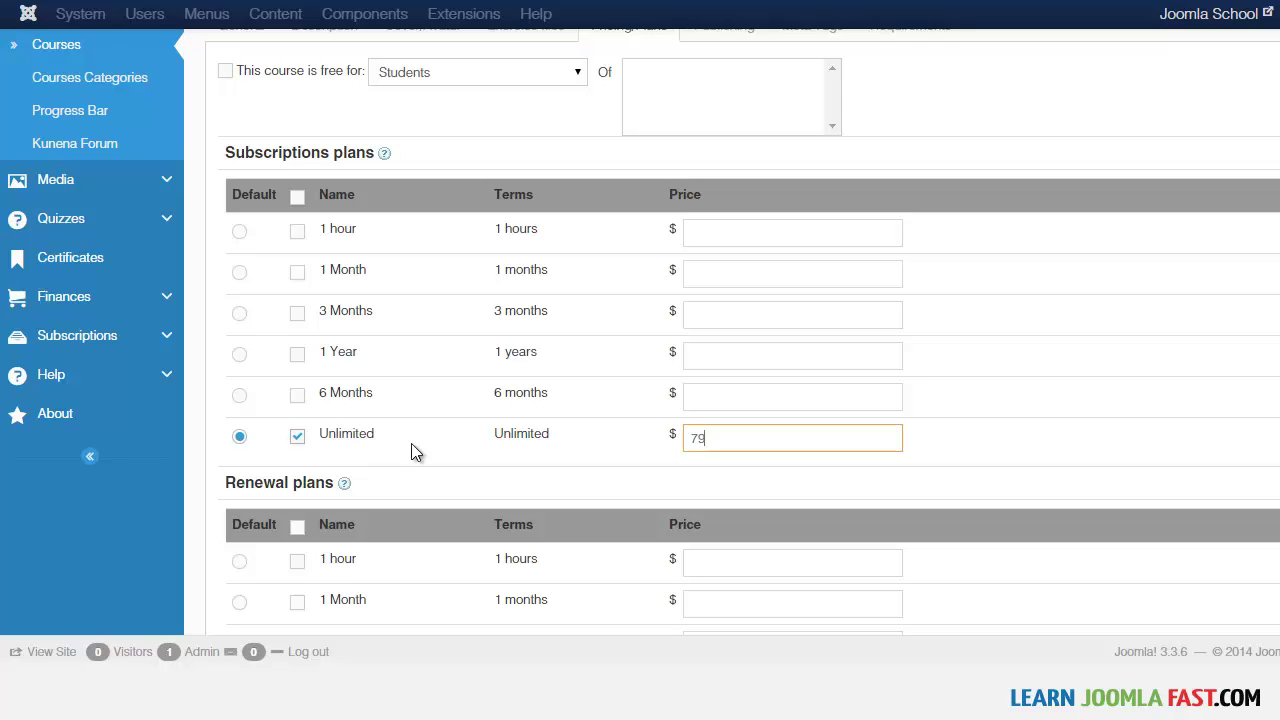
scroll(414, 452, down, 2)
Choose Members as the group with free access, and turn on the free course option.
scroll(414, 452, up, 3)
key(alt+Down)
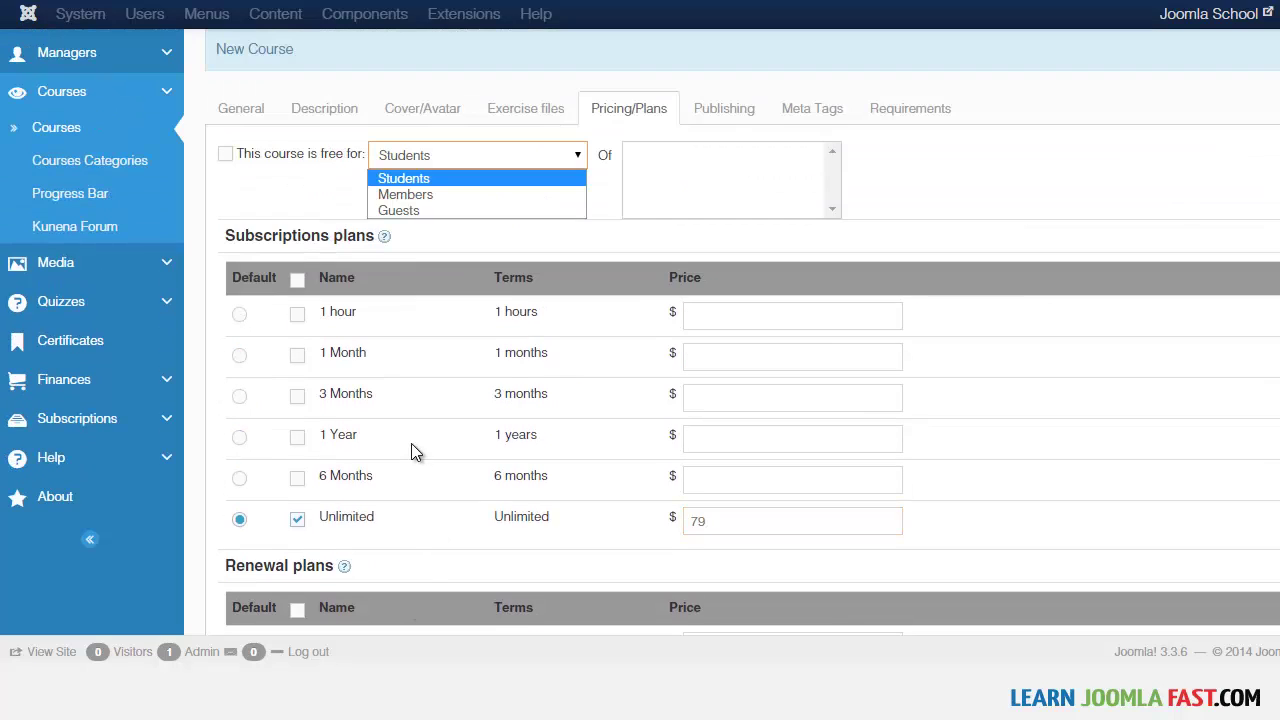
key(Down)
key(Return)
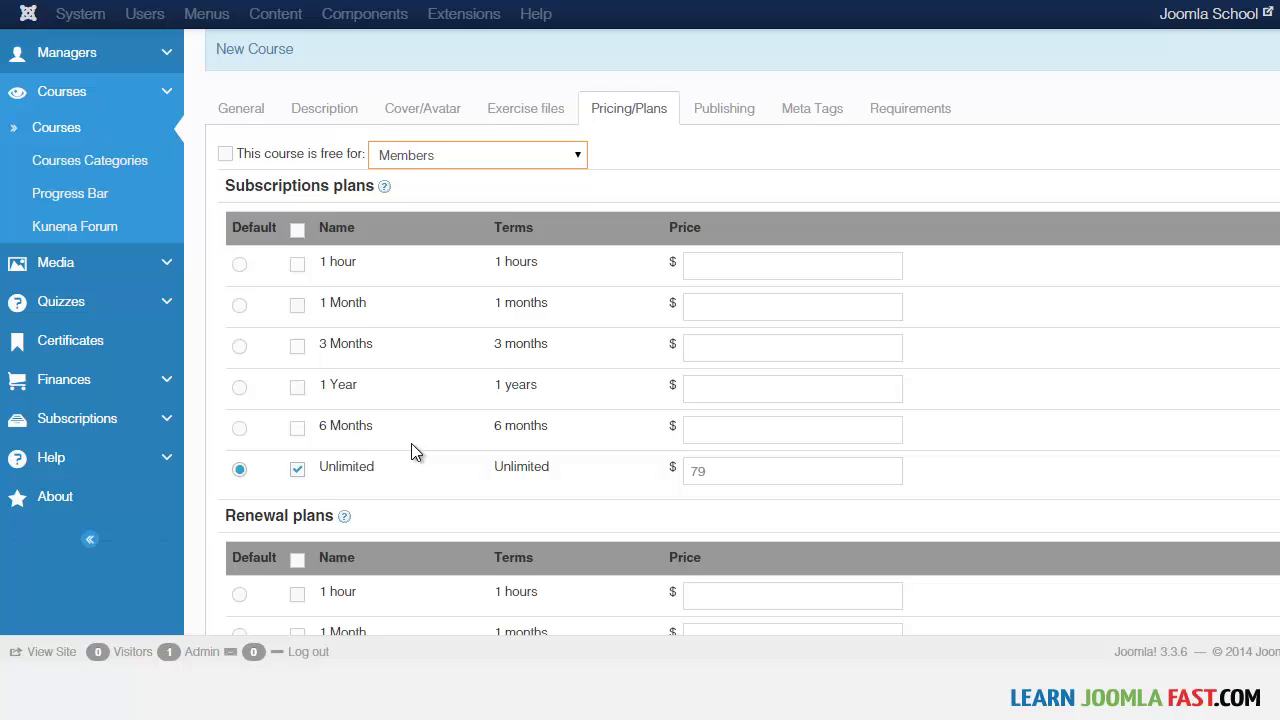
key(shift+Tab)
key(space)
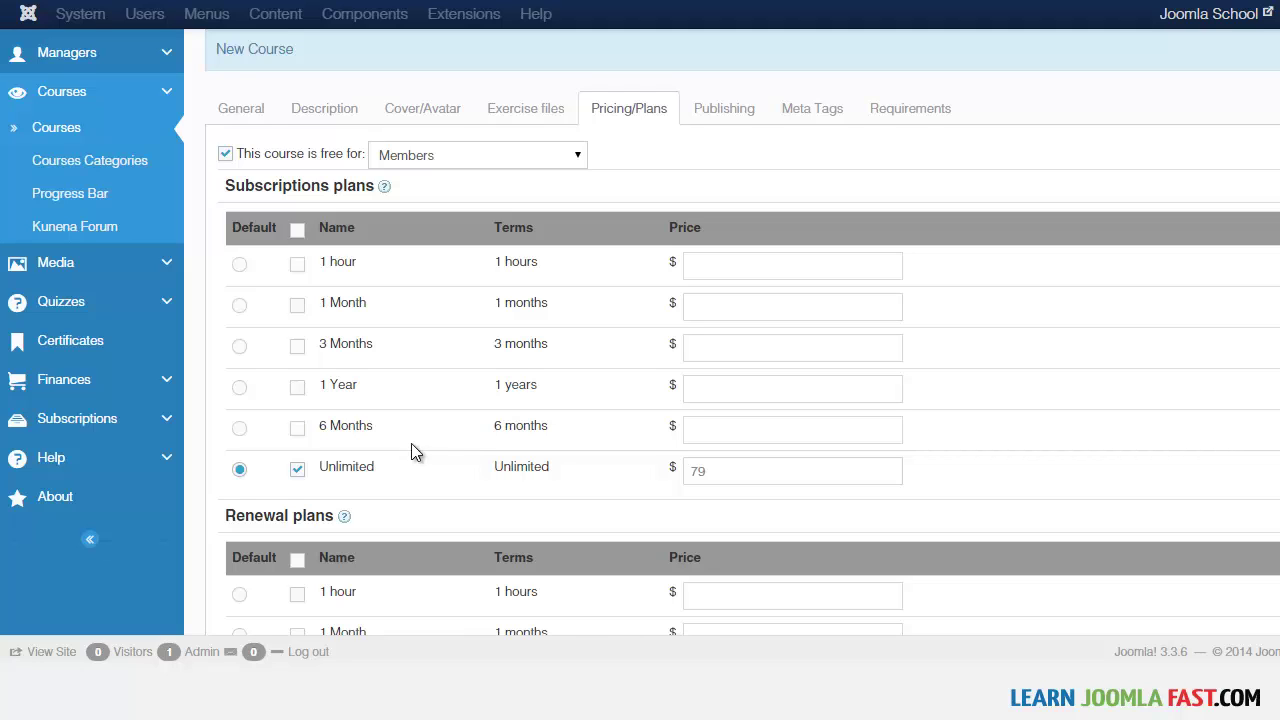
Change the free access group to Guests, and accept switching the certificate term to No Certificate.
key(alt+Down)
key(Down)
key(Down)
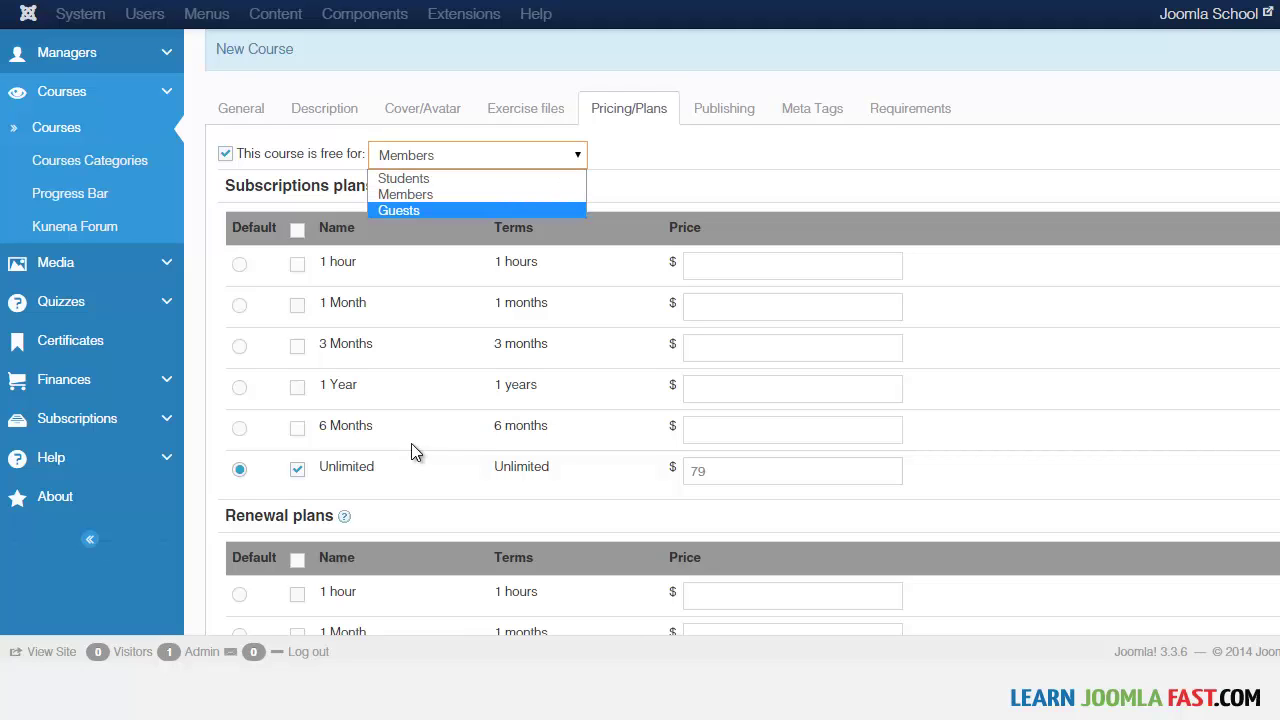
key(Return)
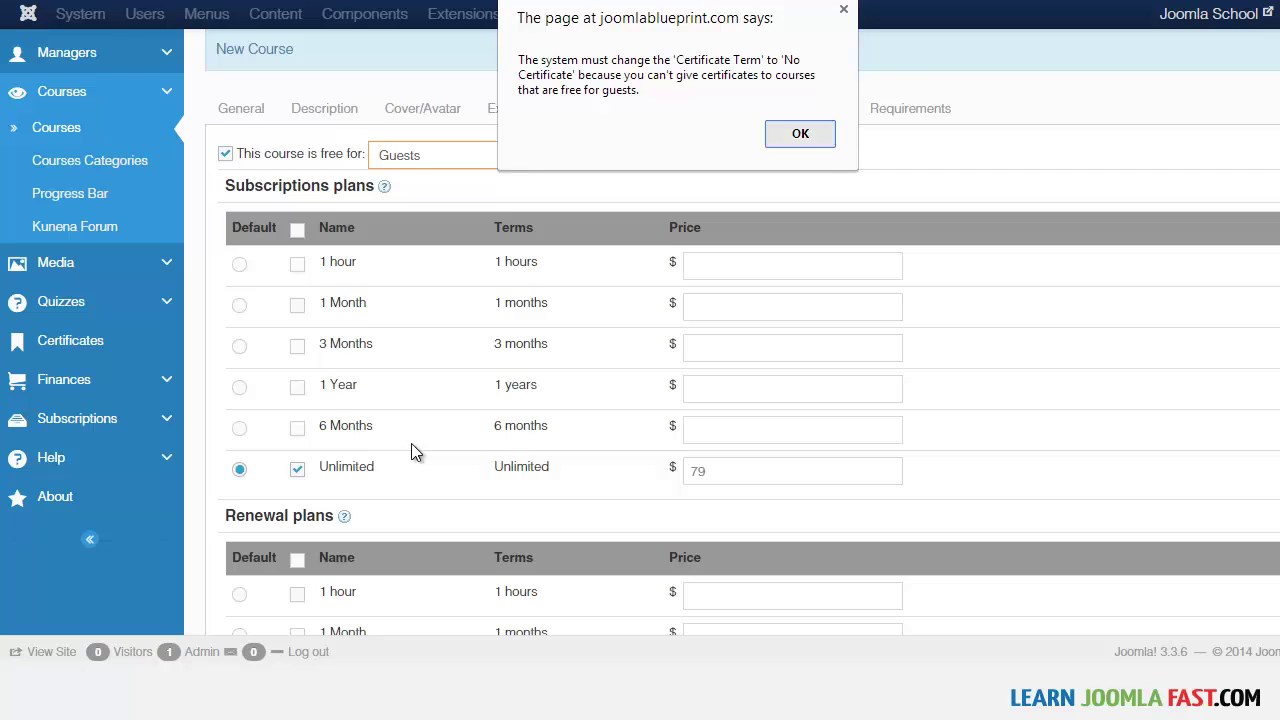
key(Return)
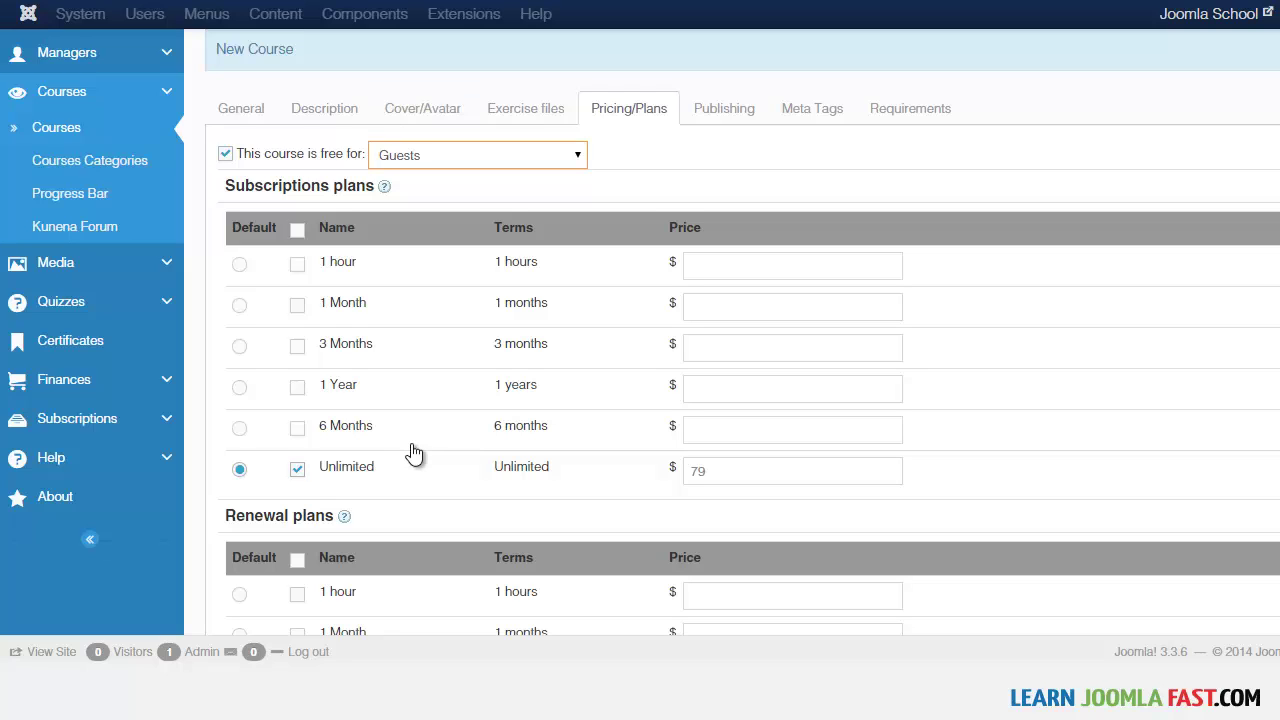
Switch the free access group back to Members, and set it to Students.
key(alt+Down)
key(Up)
key(Up)
key(Down)
key(Return)
key(alt+Down)
key(Up)
key(Escape)
key(Up)
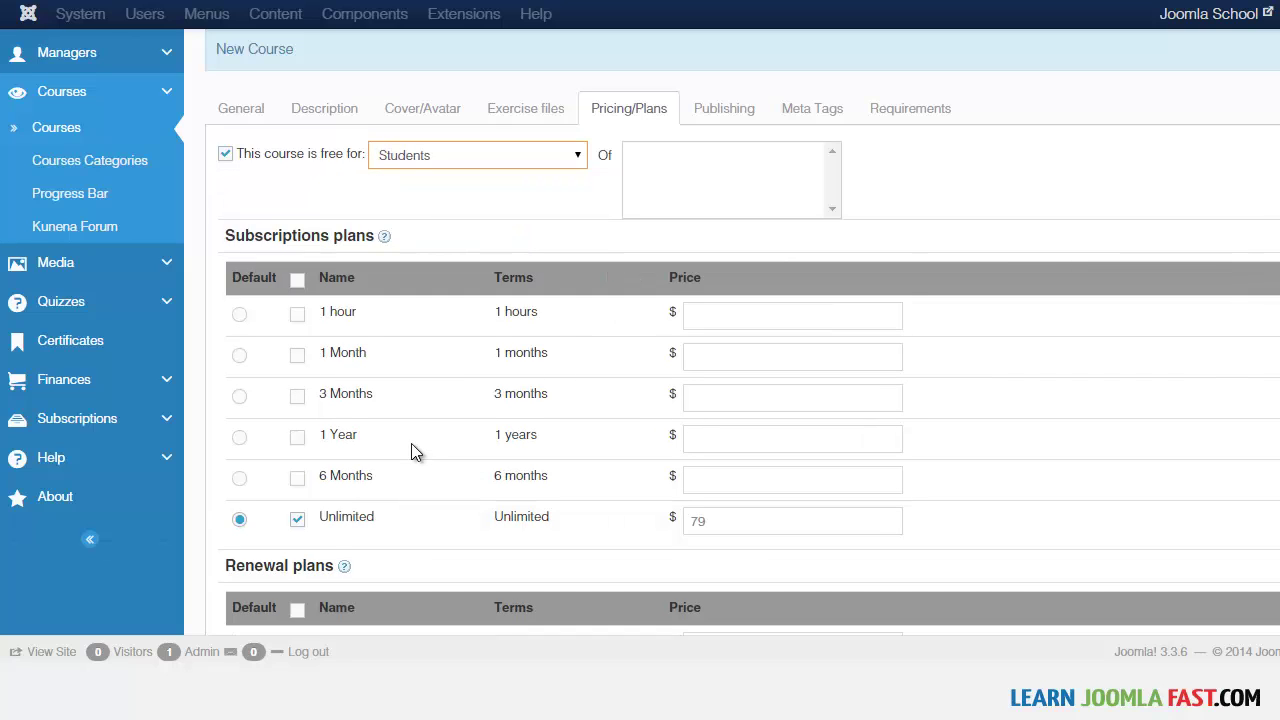
Make 6 Months the default renewal plan for the course.
scroll(416, 452, up, 1)
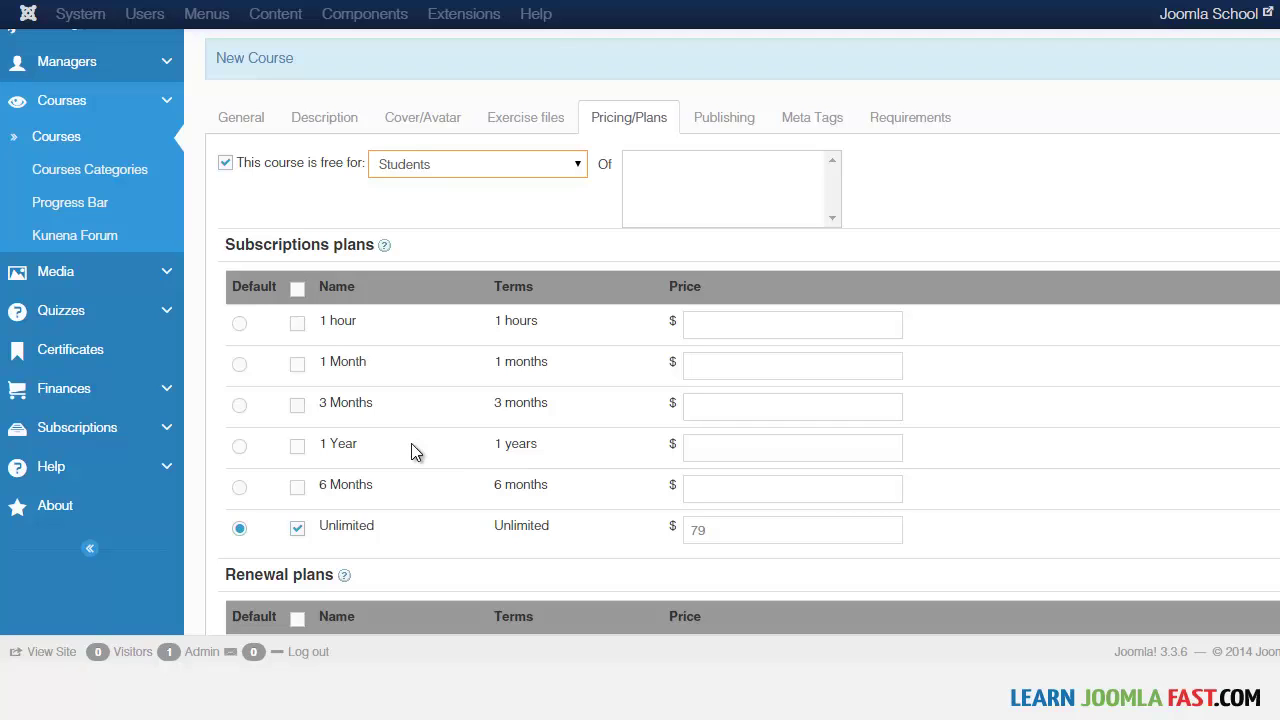
scroll(415, 451, down, 4)
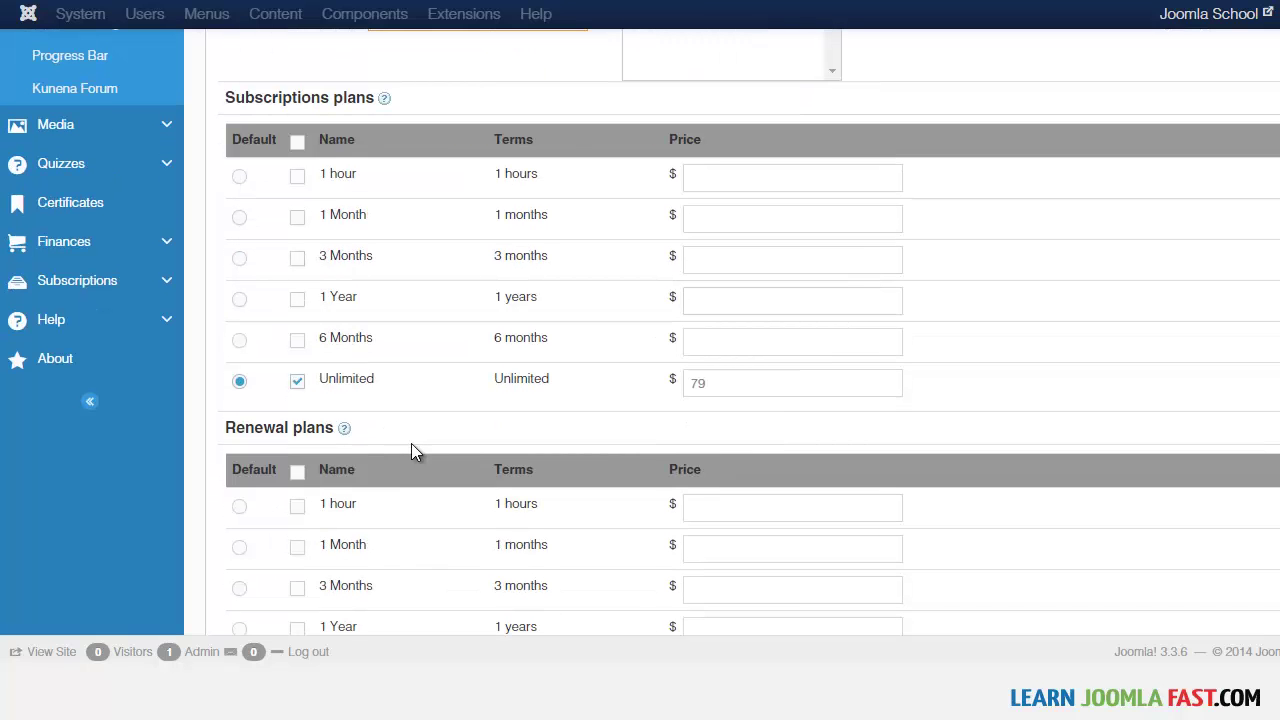
scroll(415, 452, down, 3)
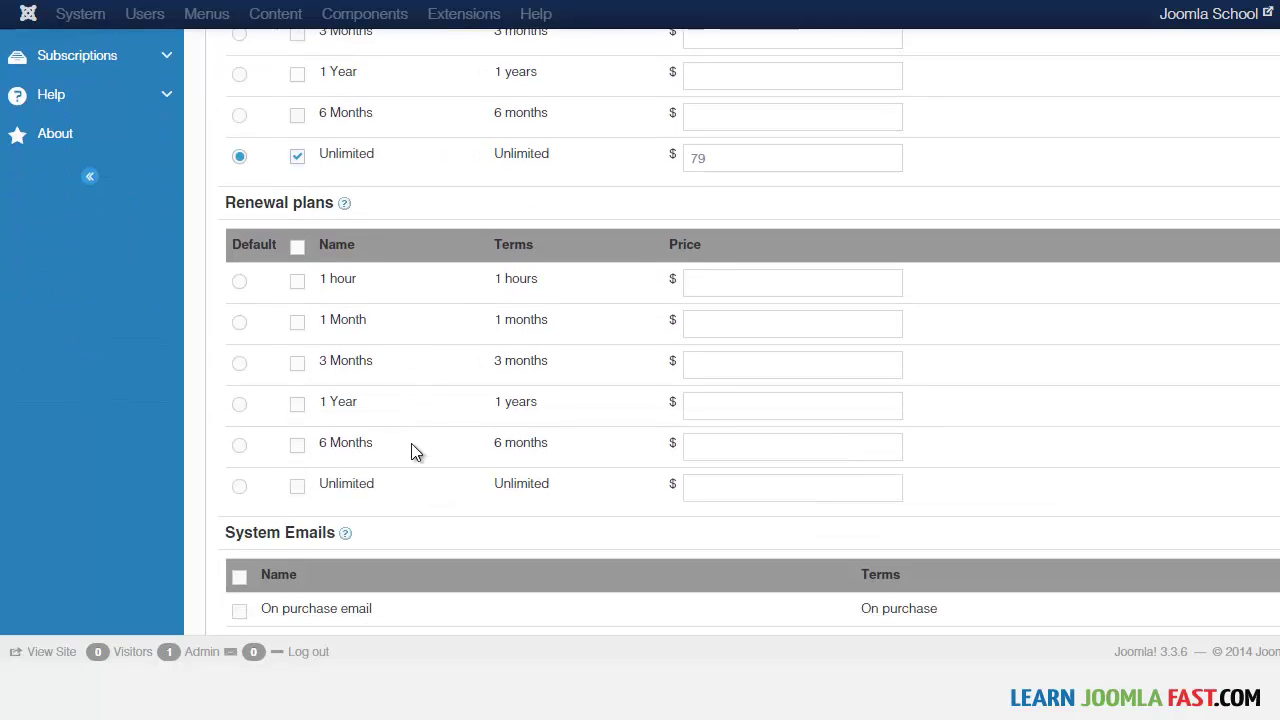
scroll(415, 452, up, 3)
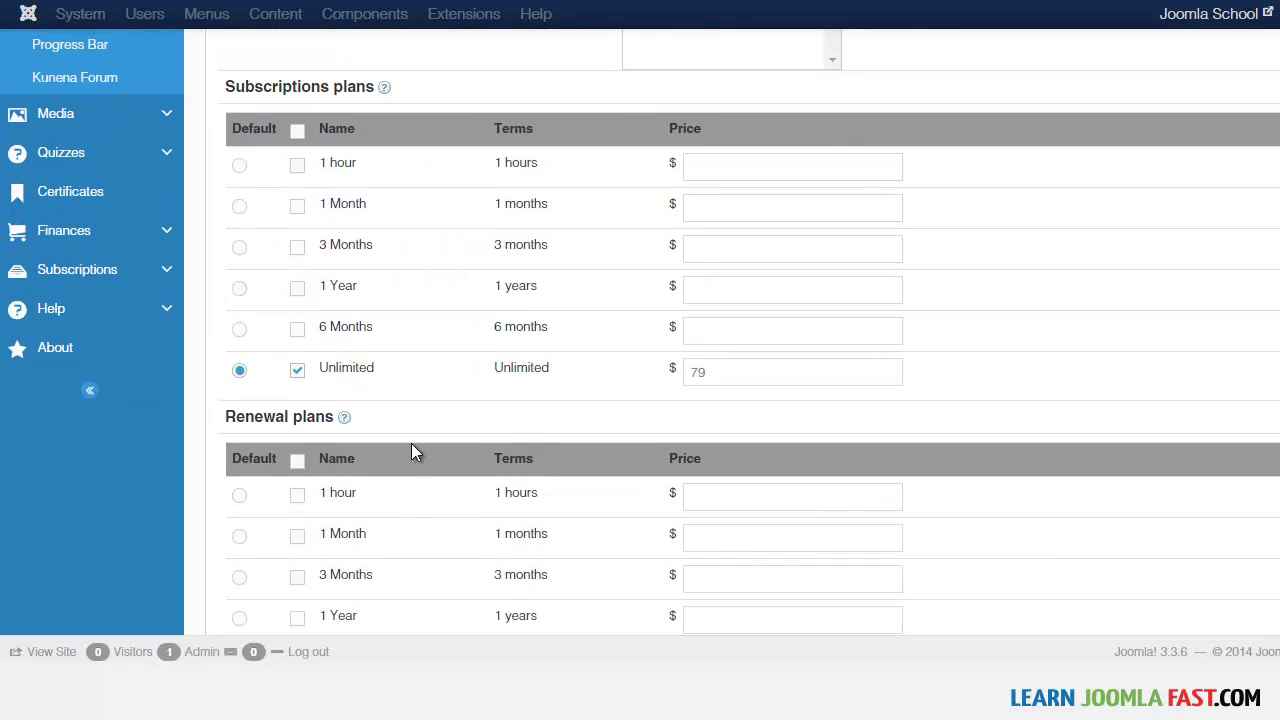
scroll(415, 452, down, 1)
scroll(415, 452, down, 3)
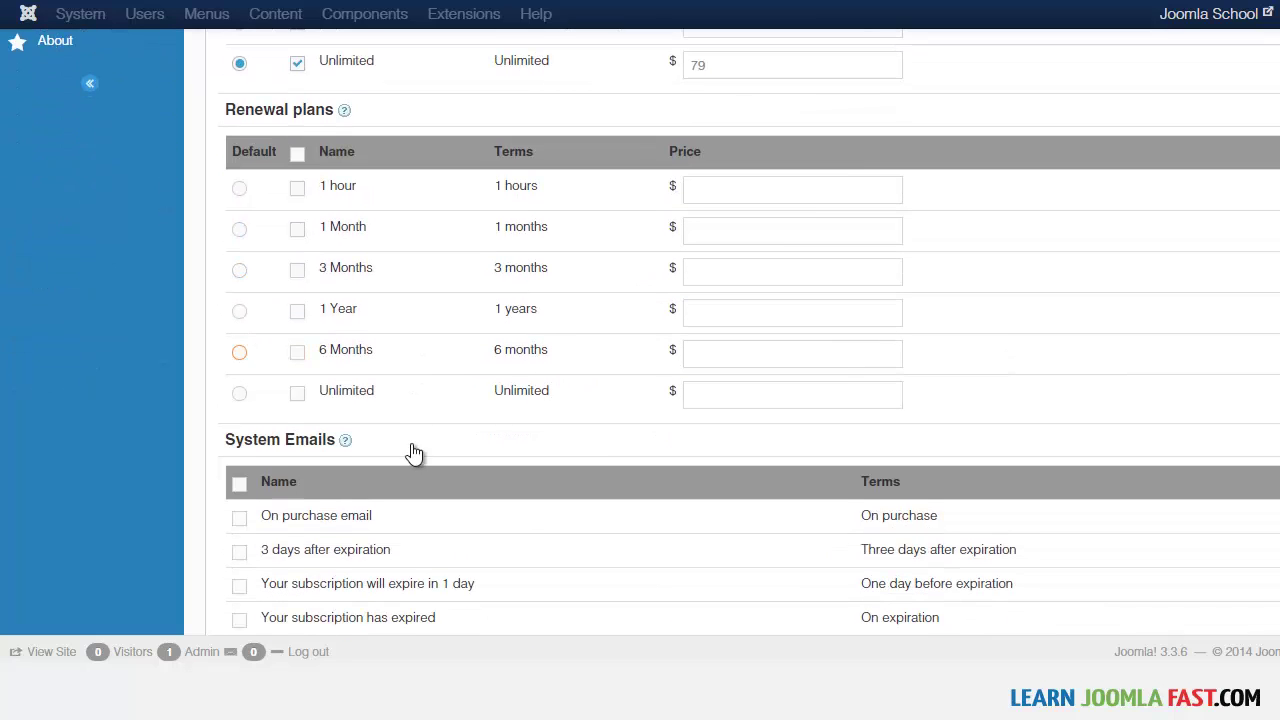
key(space)
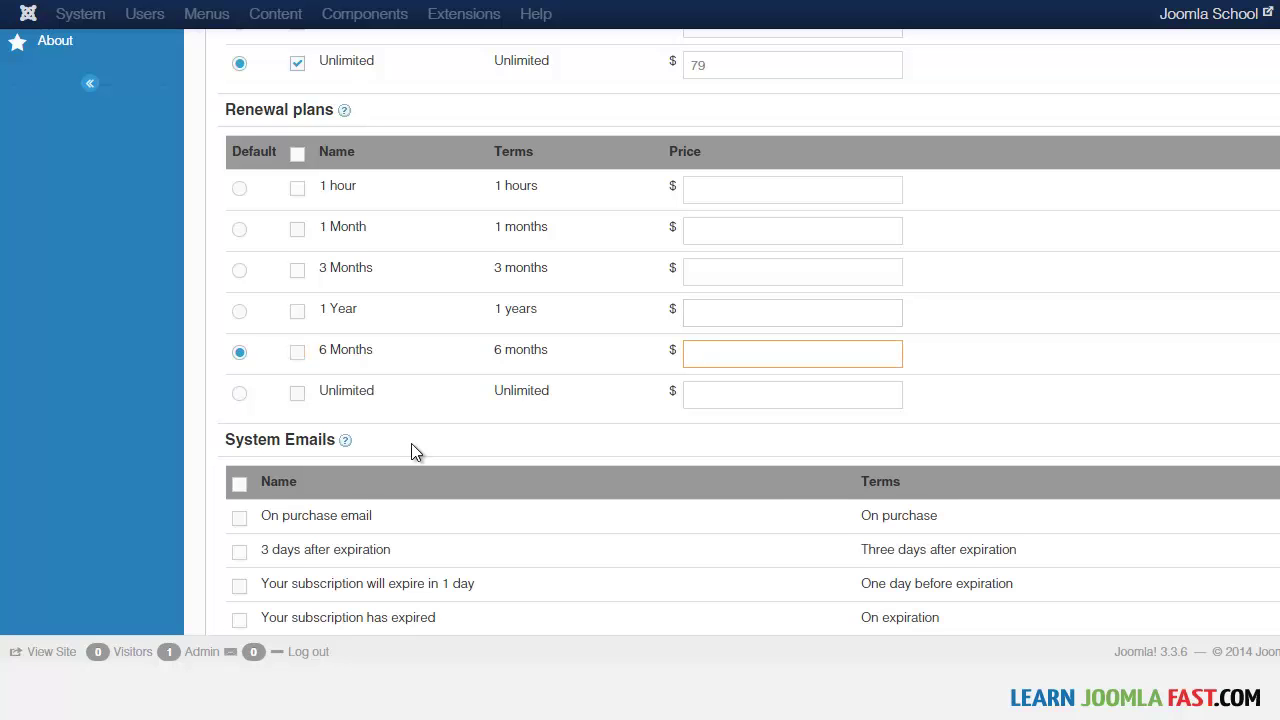
Review the subscription plans and System Emails options, and open the course's publishing settings.
scroll(415, 451, down, 3)
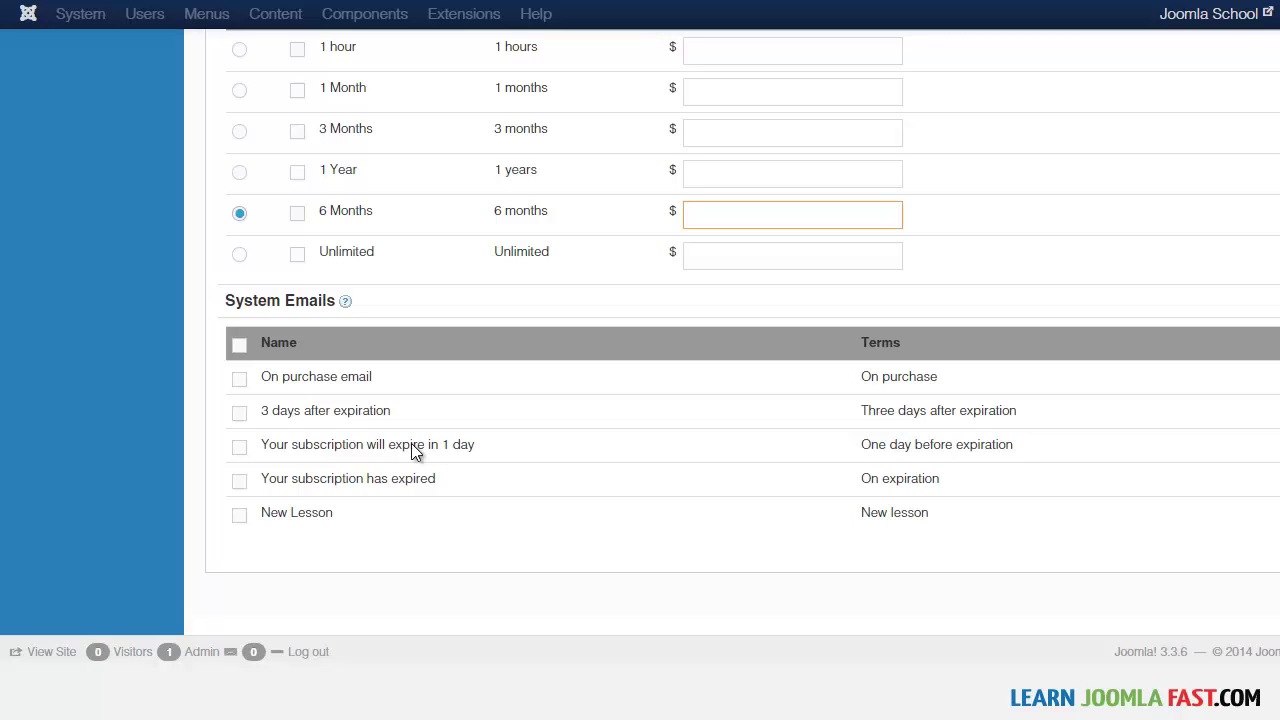
scroll(415, 451, up, 10)
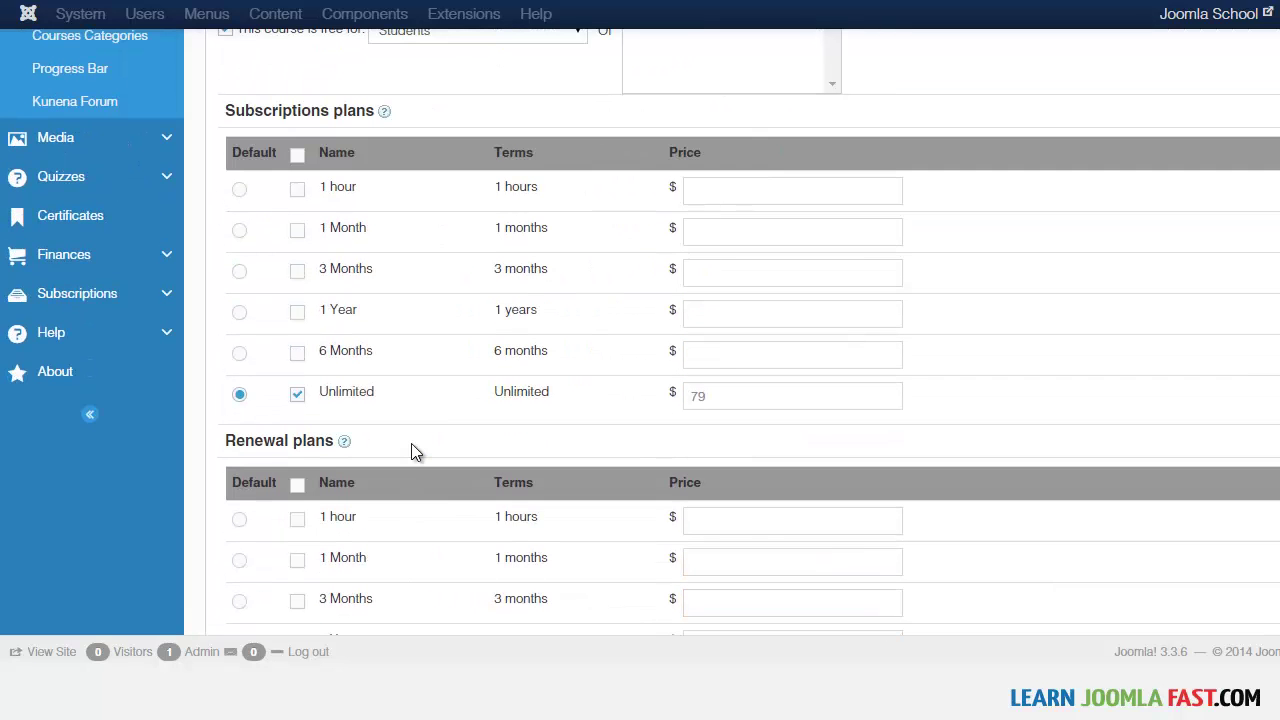
scroll(415, 451, down, 10)
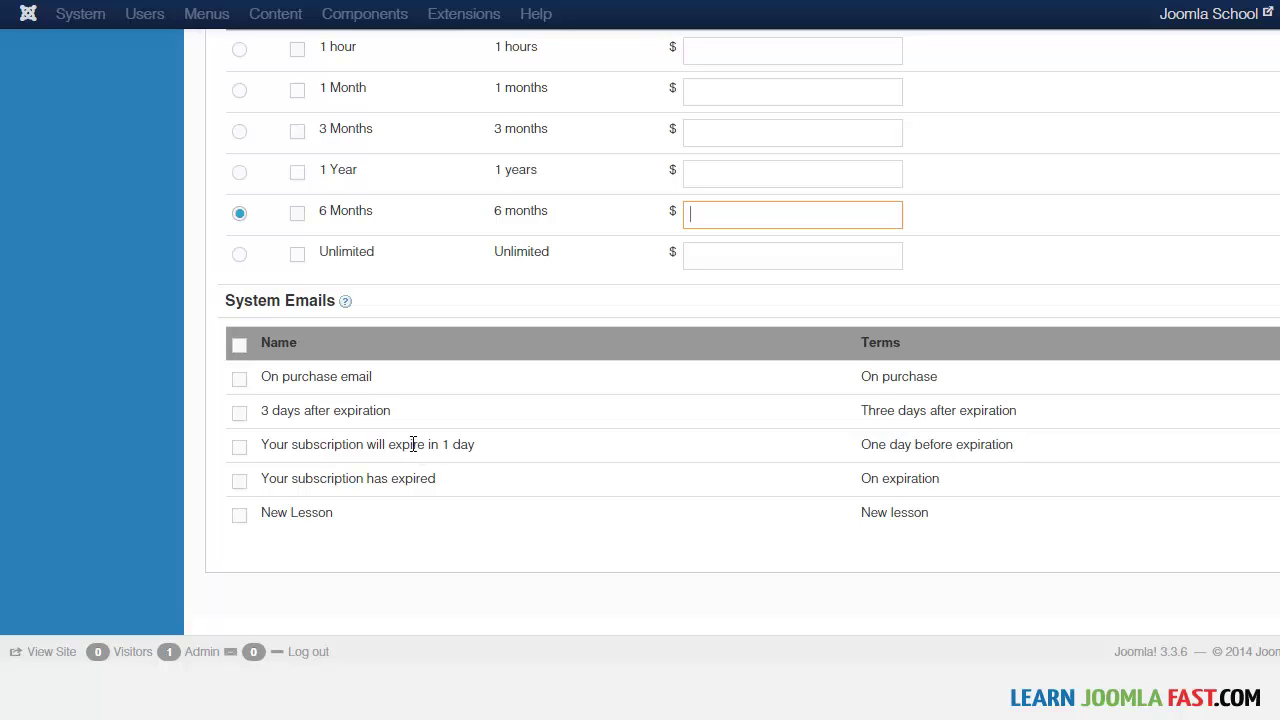
key(Tab)
key(space)
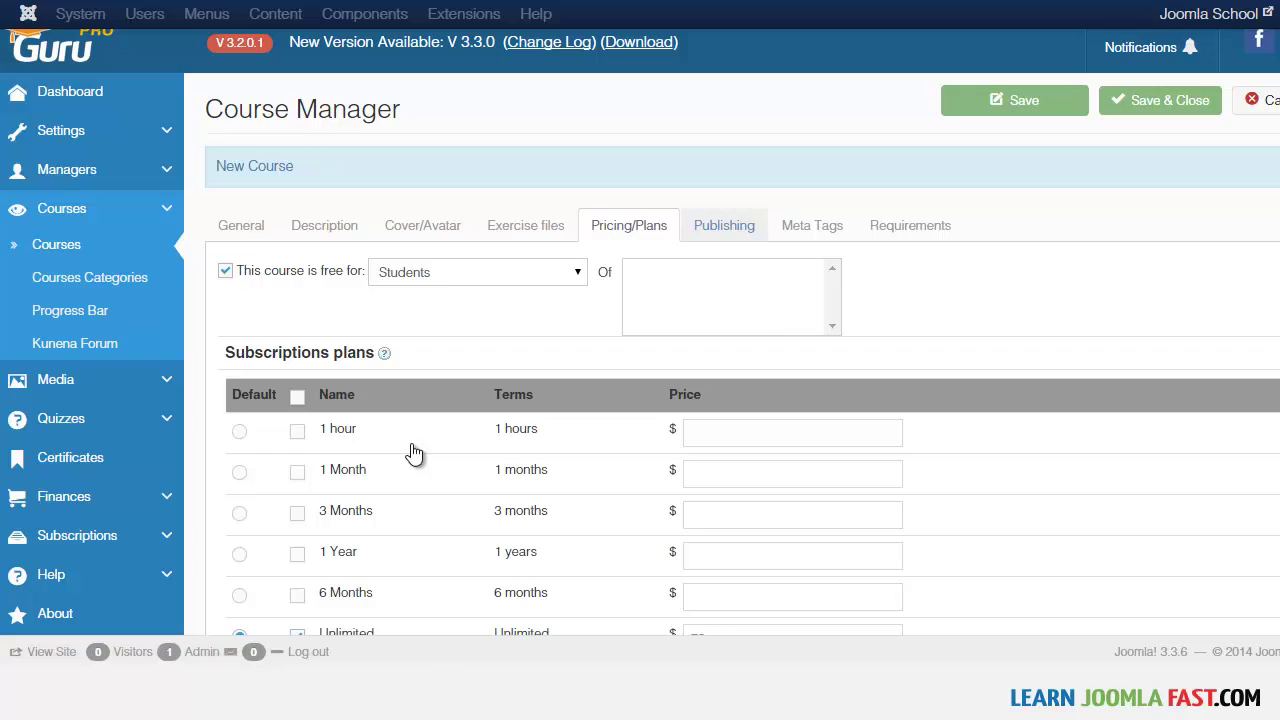
click(724, 225)
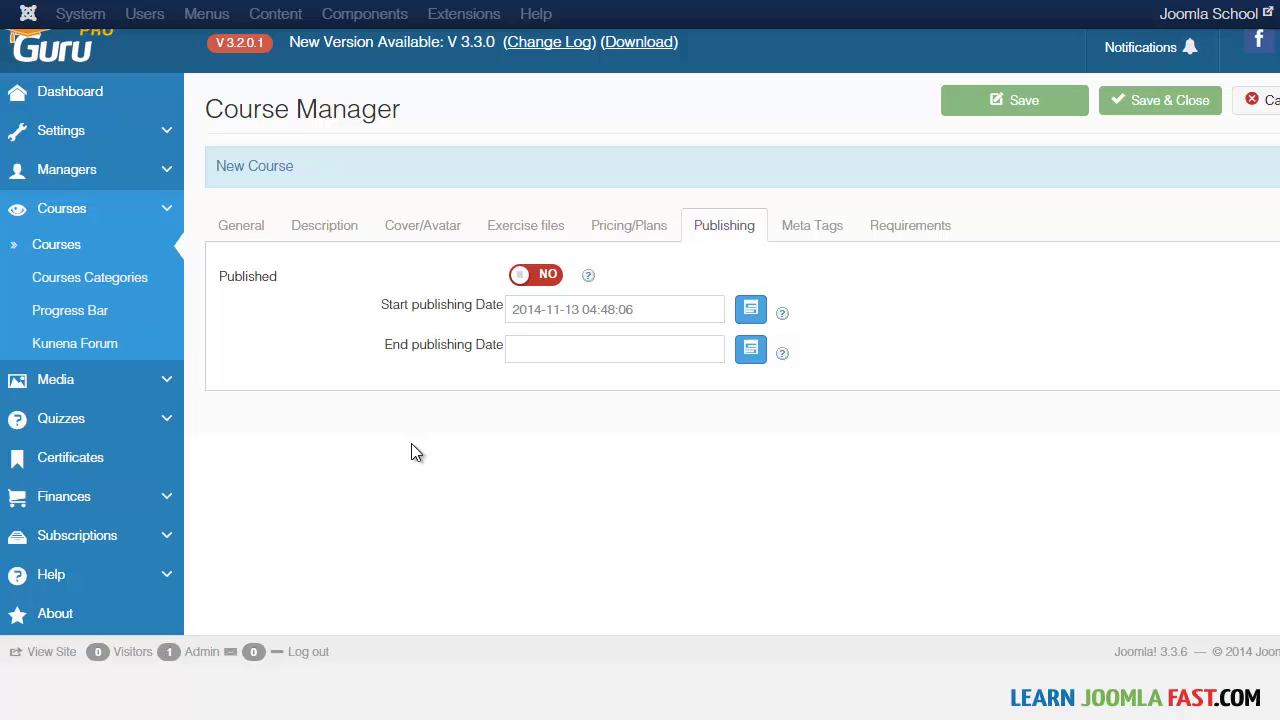
Set the new course to published, and check the calendar for its start publishing date.
key(space)
key(Tab)
key(Tab)
key(Return)
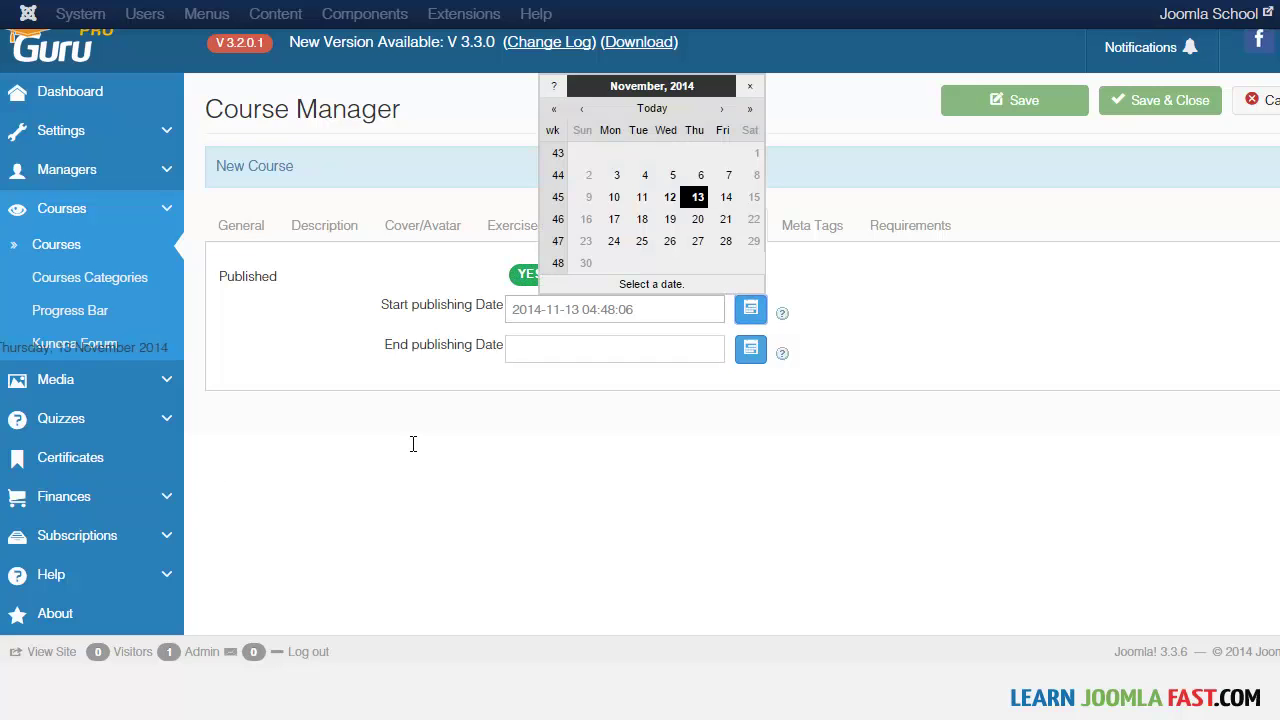
key(Escape)
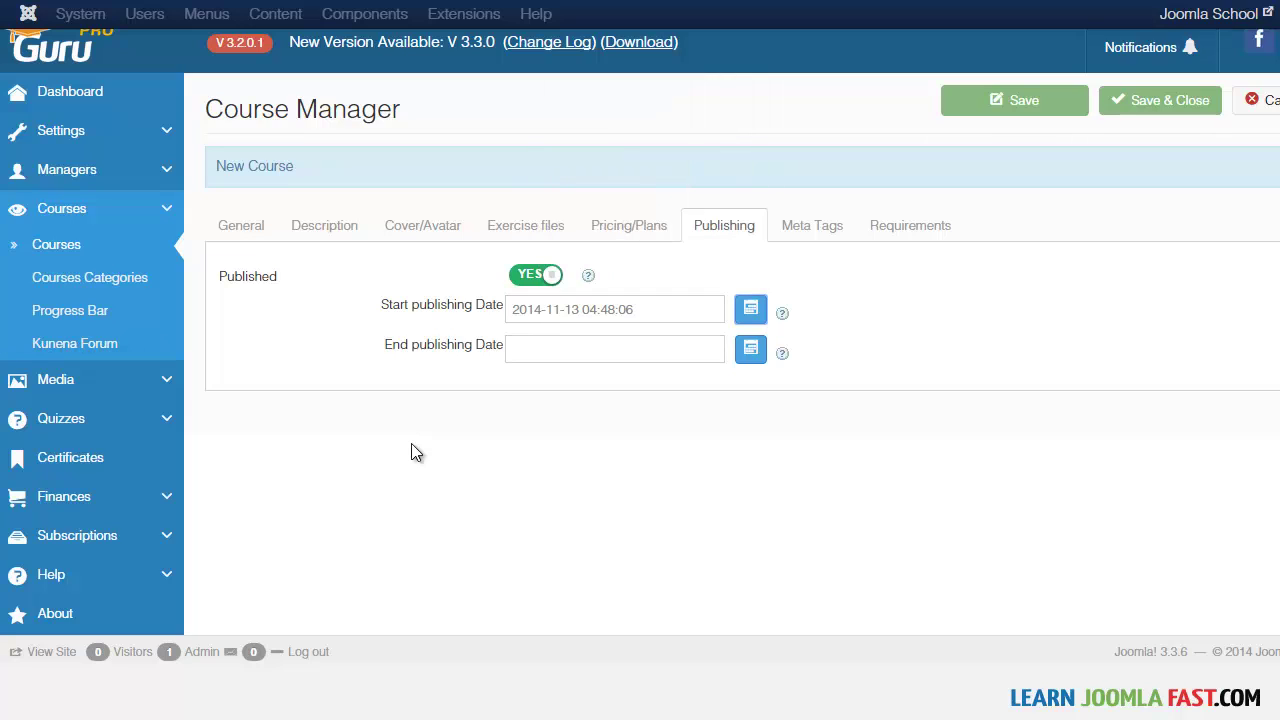
Set the end publishing date to Never, and open the course's meta tag settings.
key(Tab)
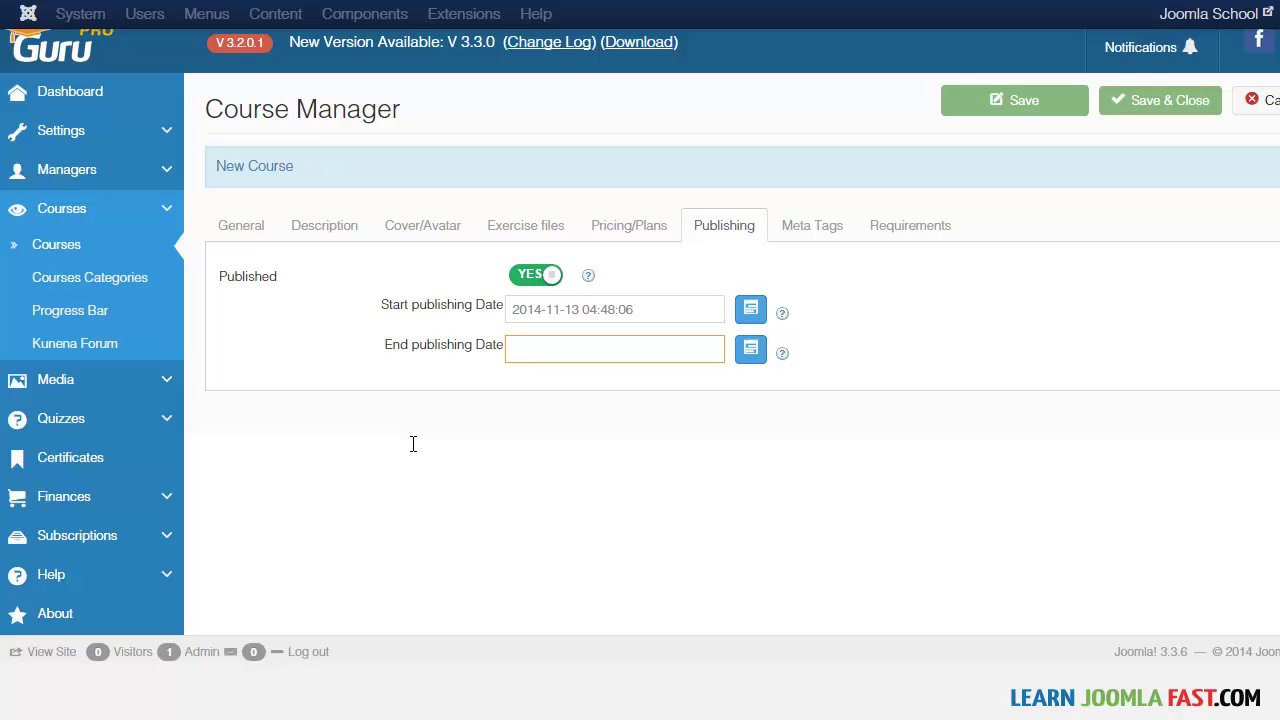
key(Tab)
key(Return)
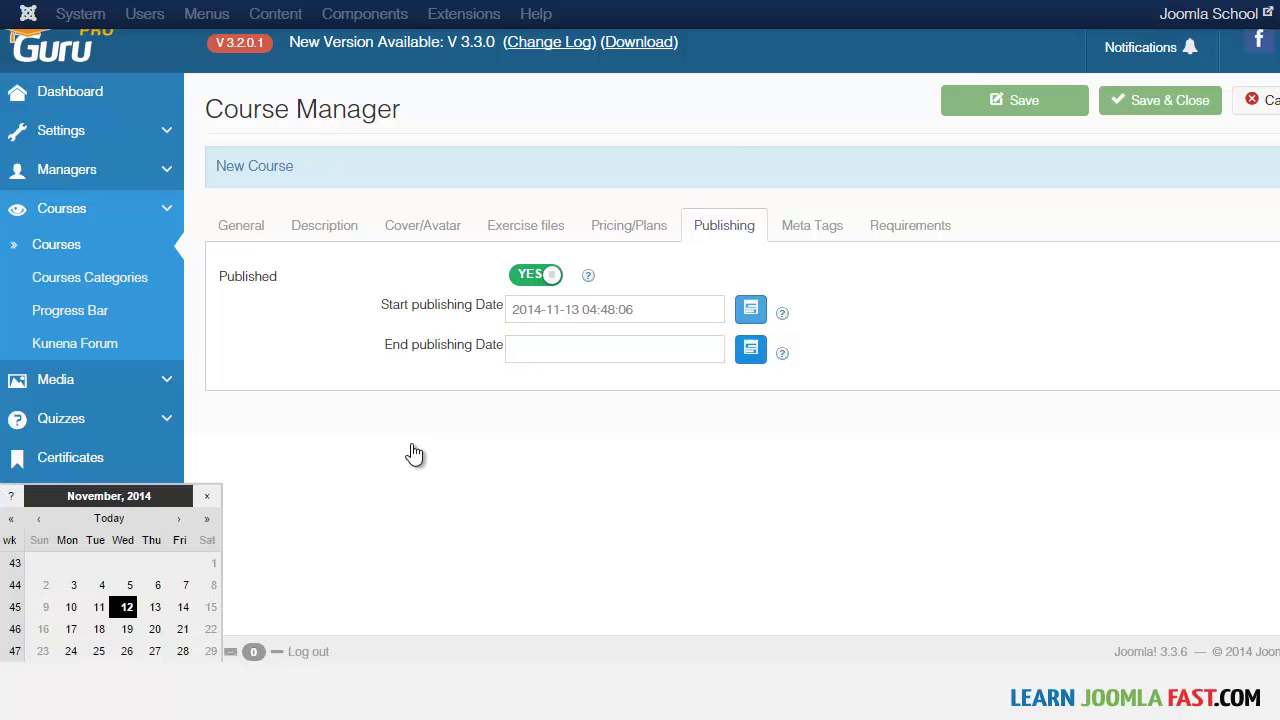
key(Down)
key(Down)
key(Up)
key(Up)
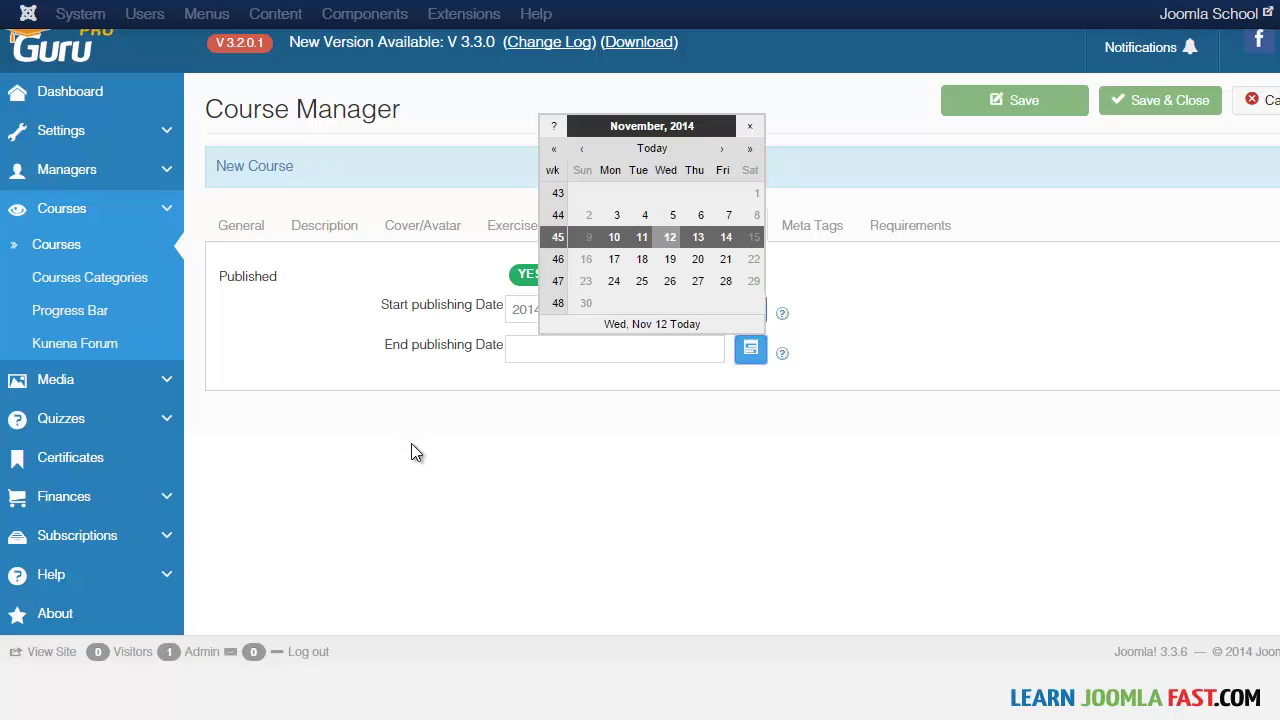
key(Escape)
key(shift+Tab)
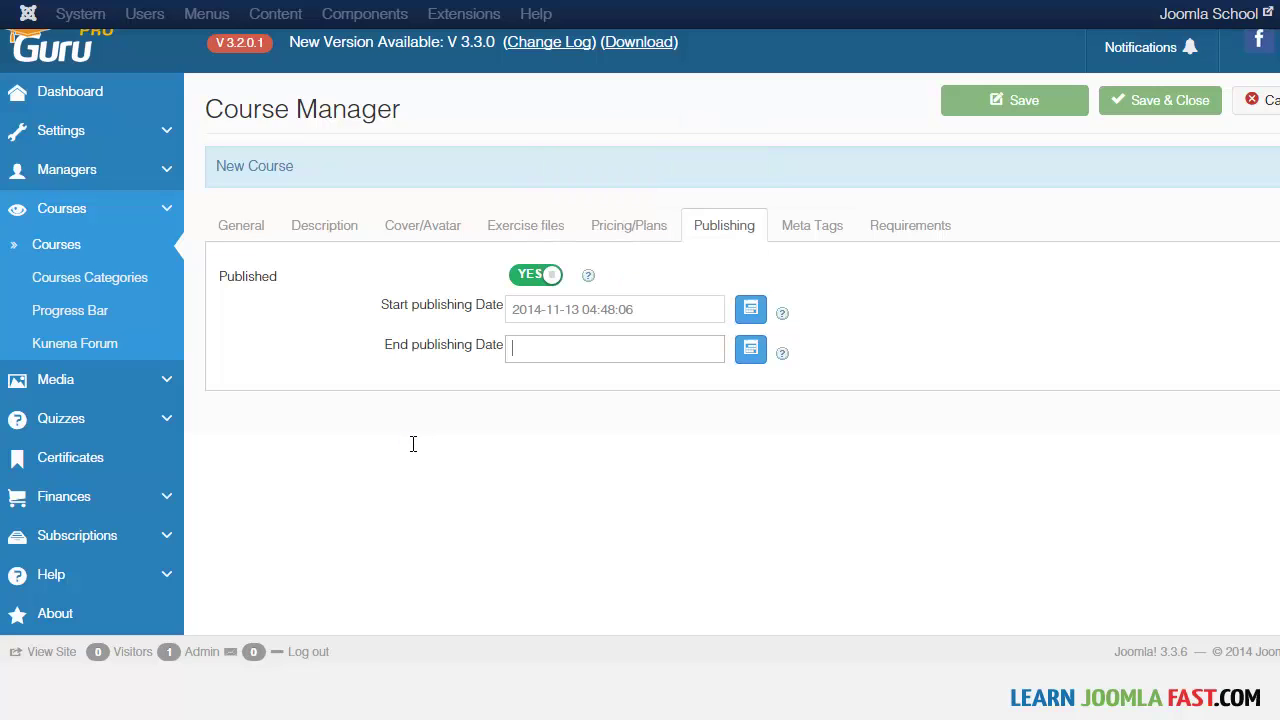
text(Never)
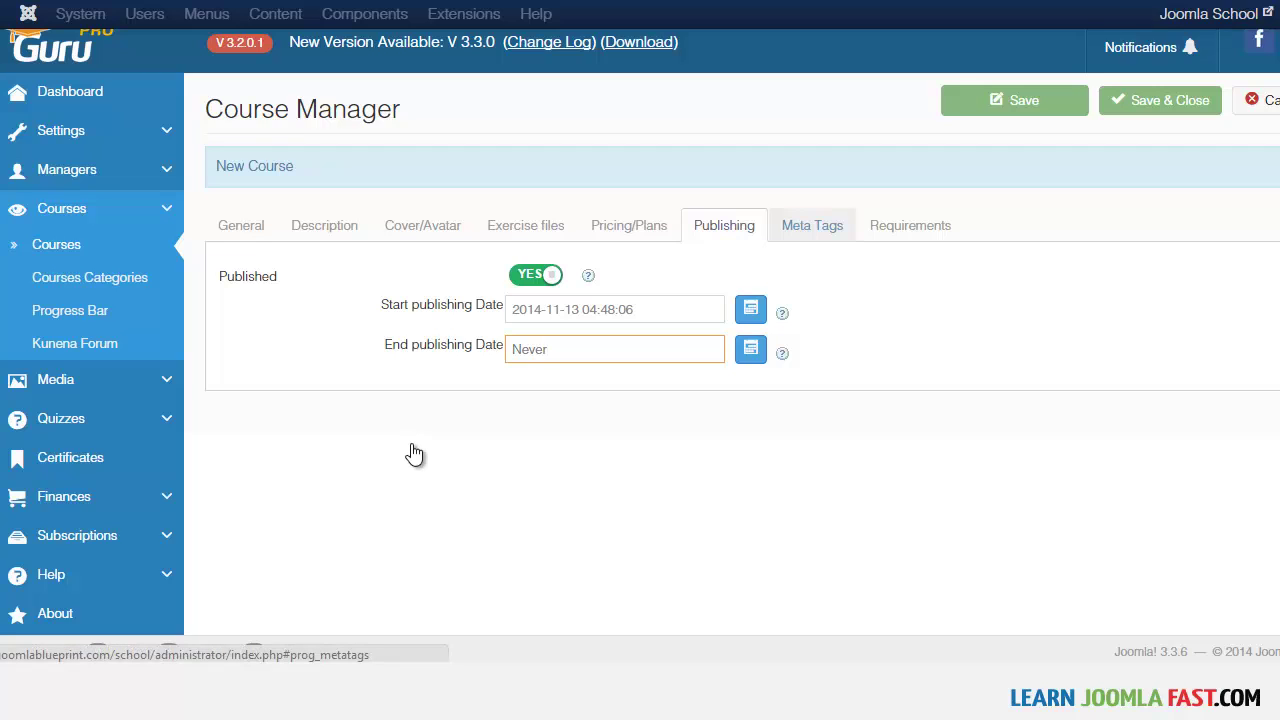
key(Tab)
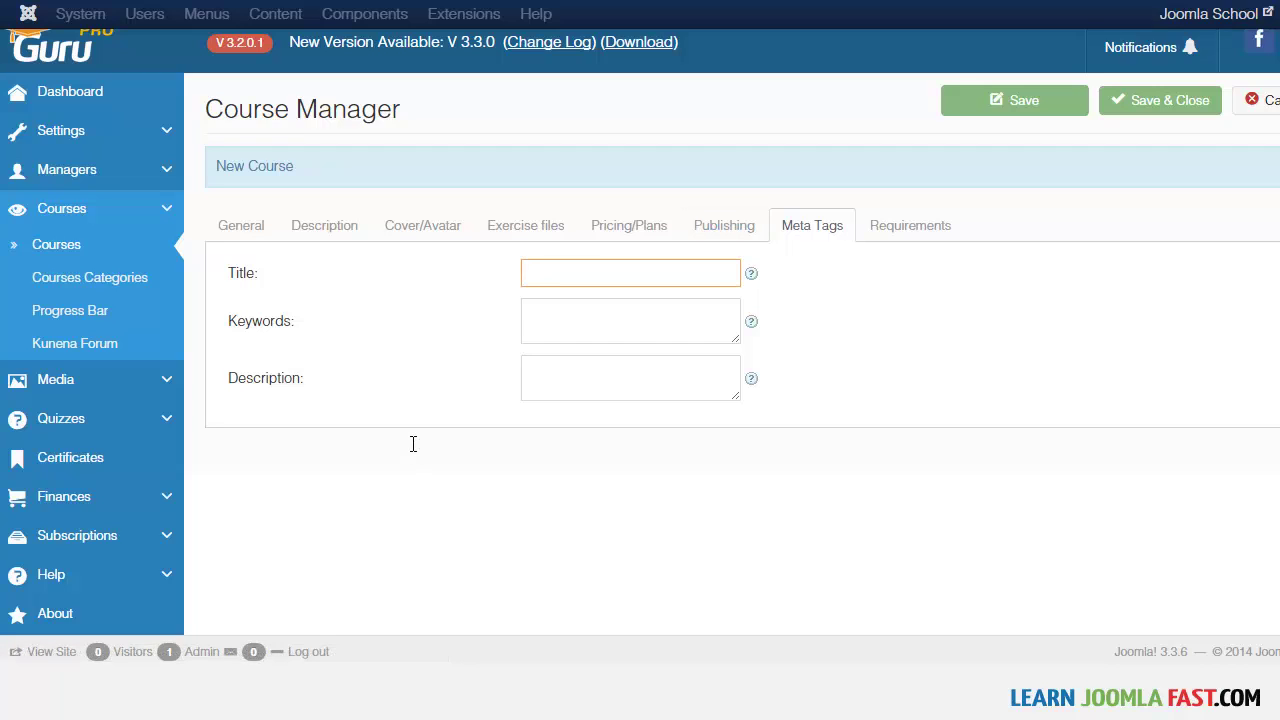
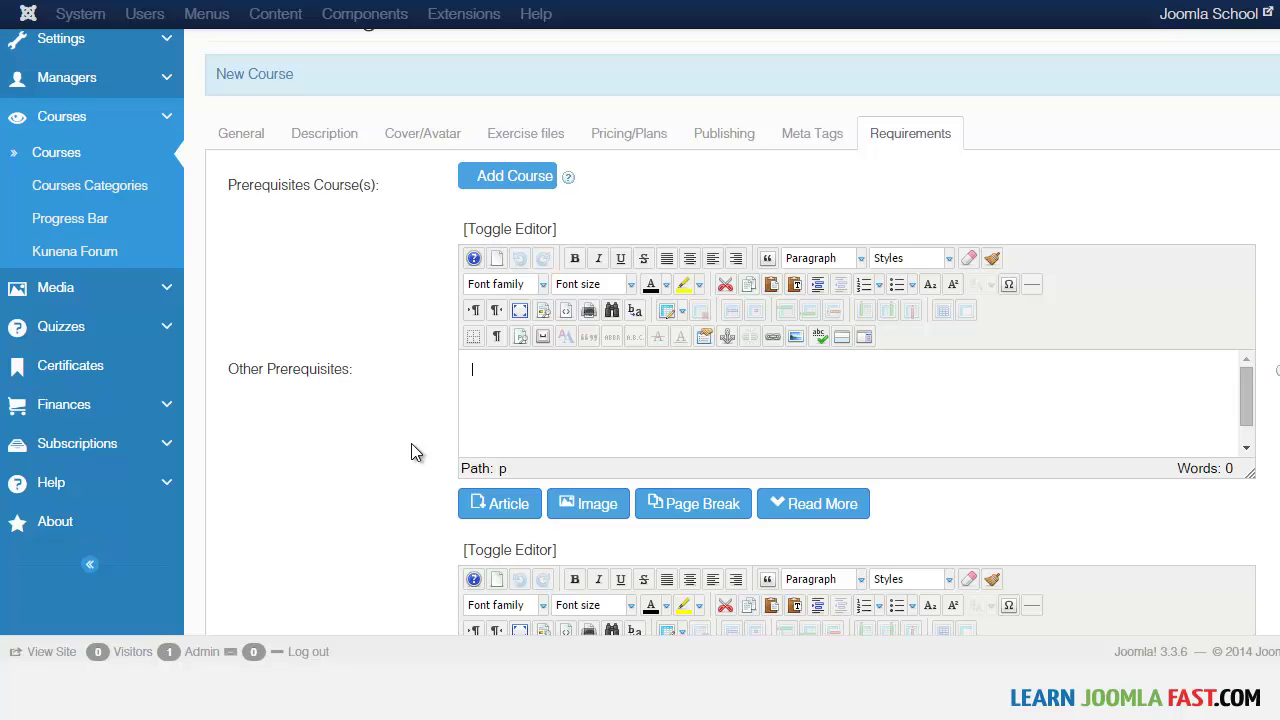
In the course requirements, enter "Have a basic knowledge of Joomla" as other prerequisites and "Books to get" as prerequisite books.
scroll(415, 452, down, 1)
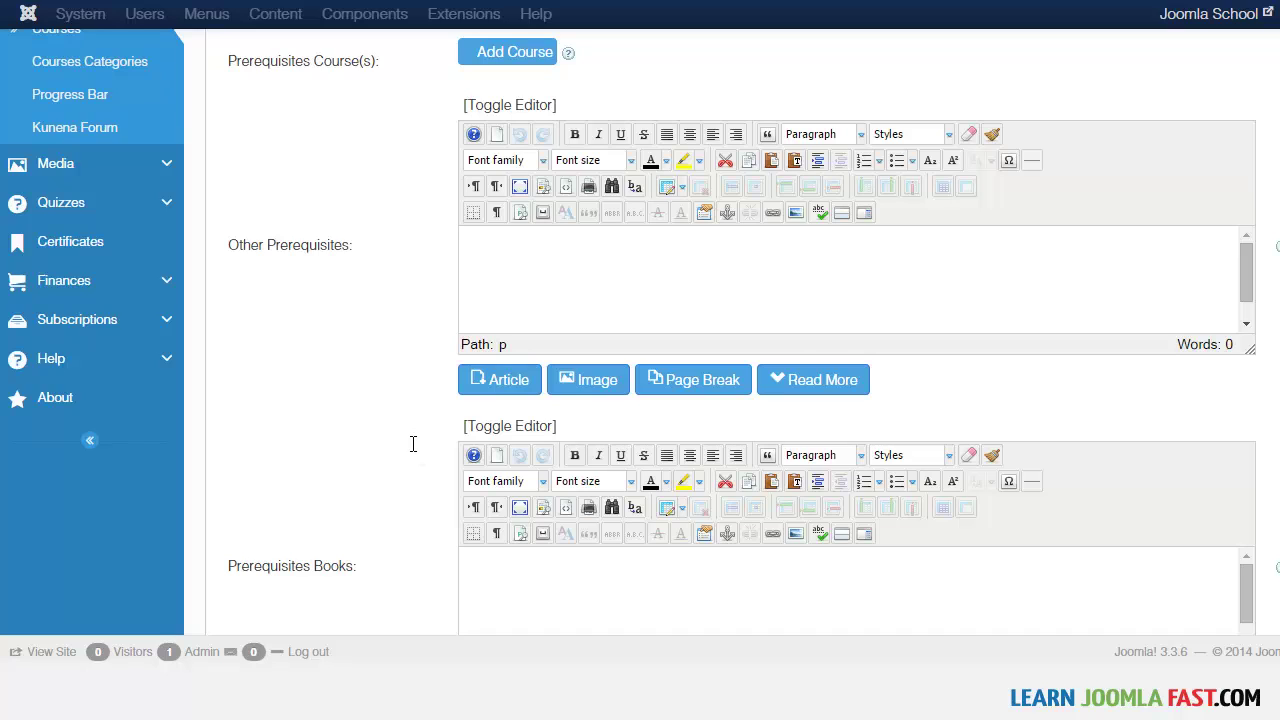
text(Have a basic knowledge of Jooml)
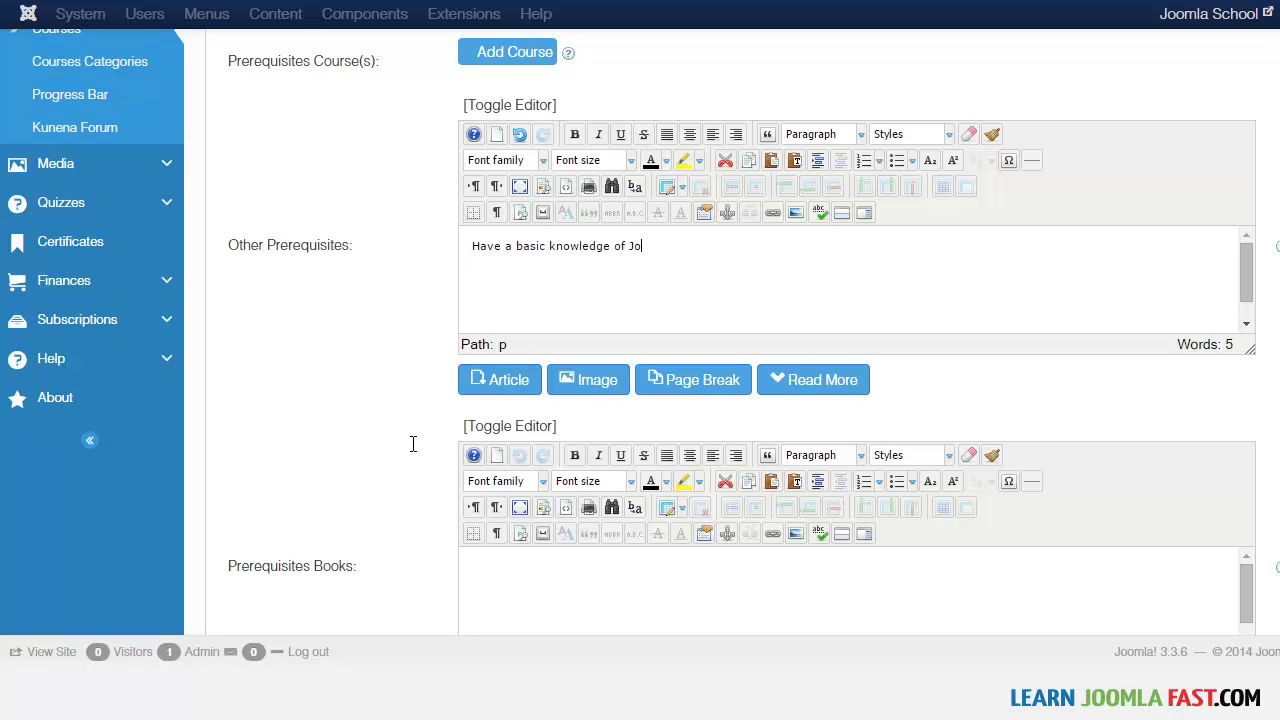
text(a)
scroll(415, 452, down, 3)
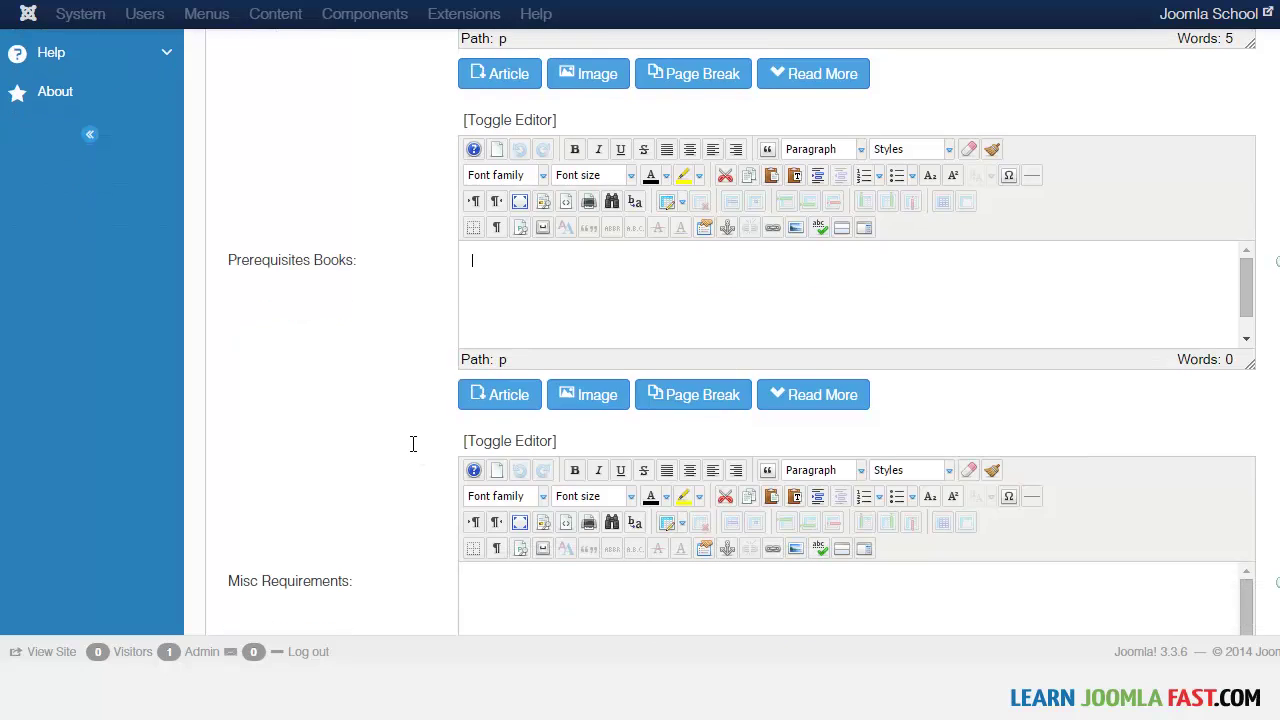
text(Books to get)
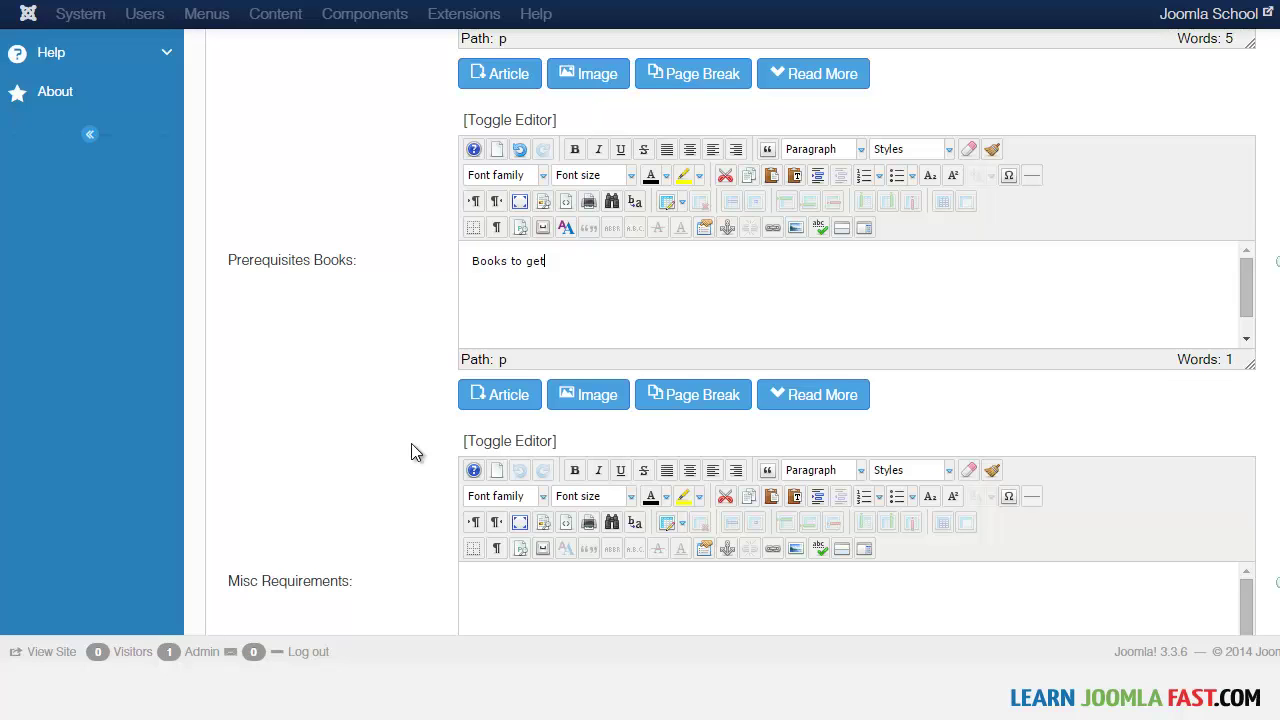
scroll(416, 453, down, 3)
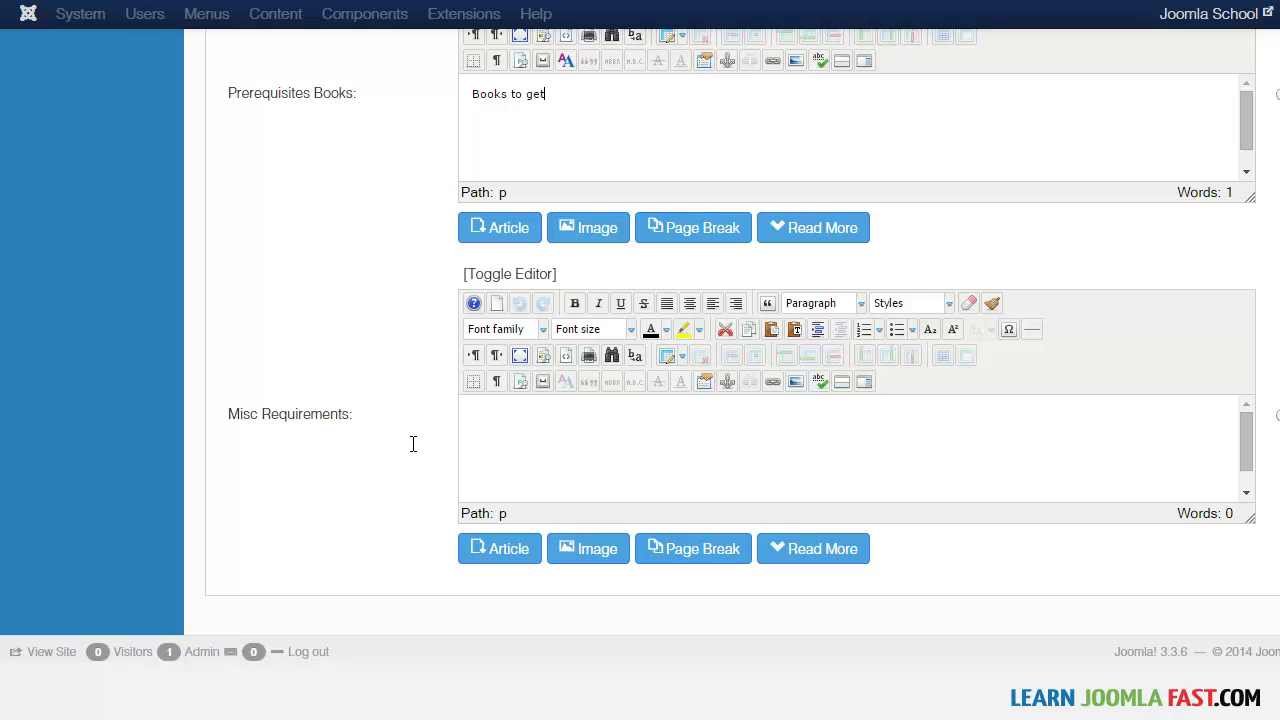
click(413, 444)
Return to the general settings to check them, and try to save the new course.
scroll(416, 453, up, 6)
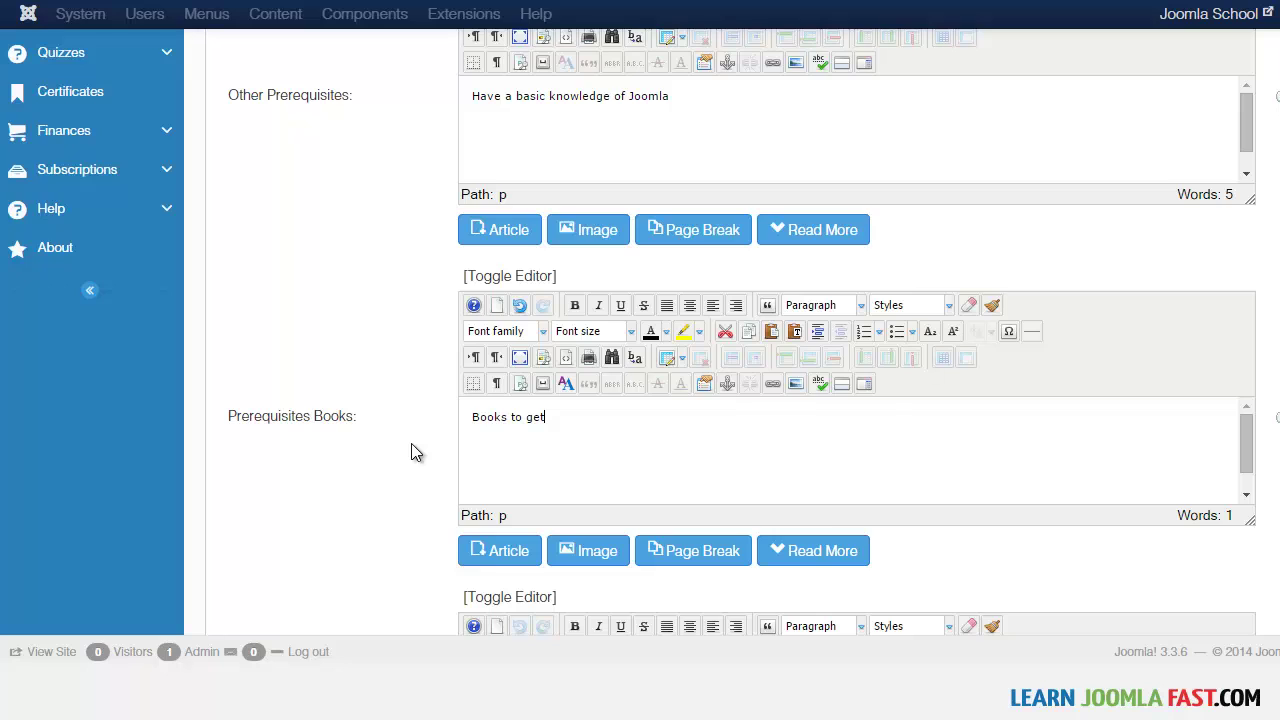
scroll(416, 453, up, 3)
scroll(416, 453, up, 2)
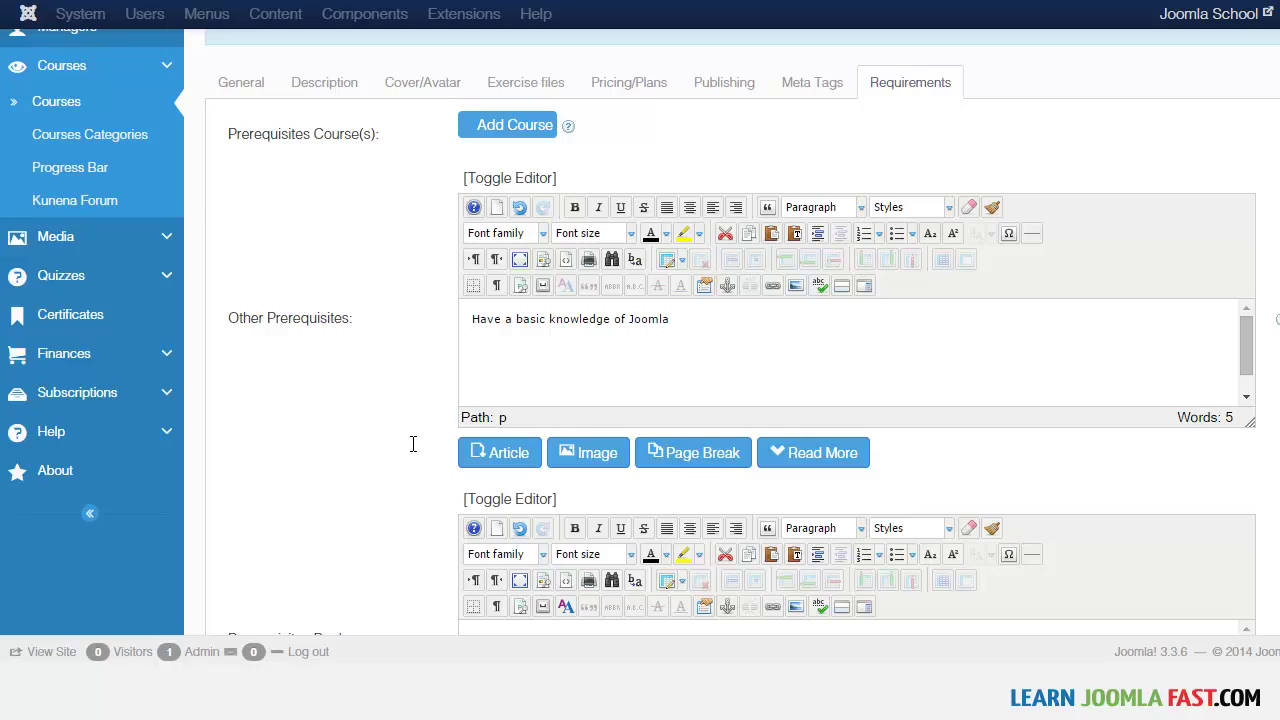
scroll(412, 444, up, 1)
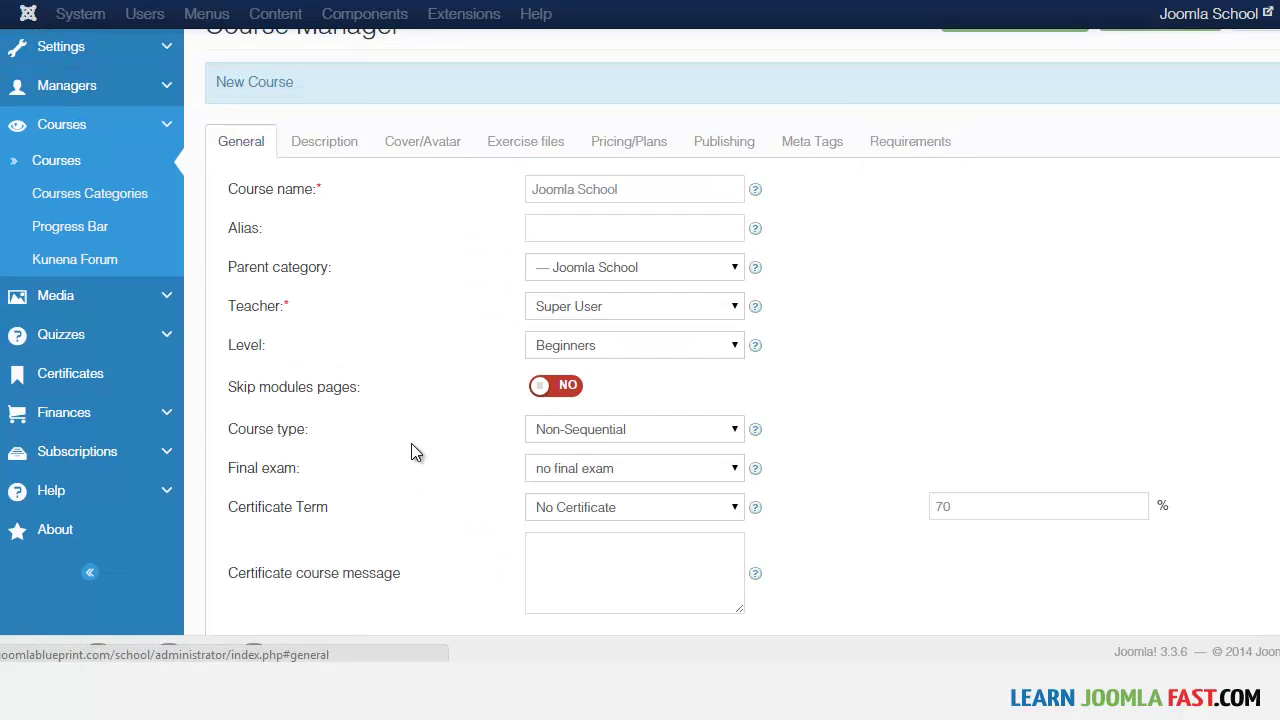
key(Return)
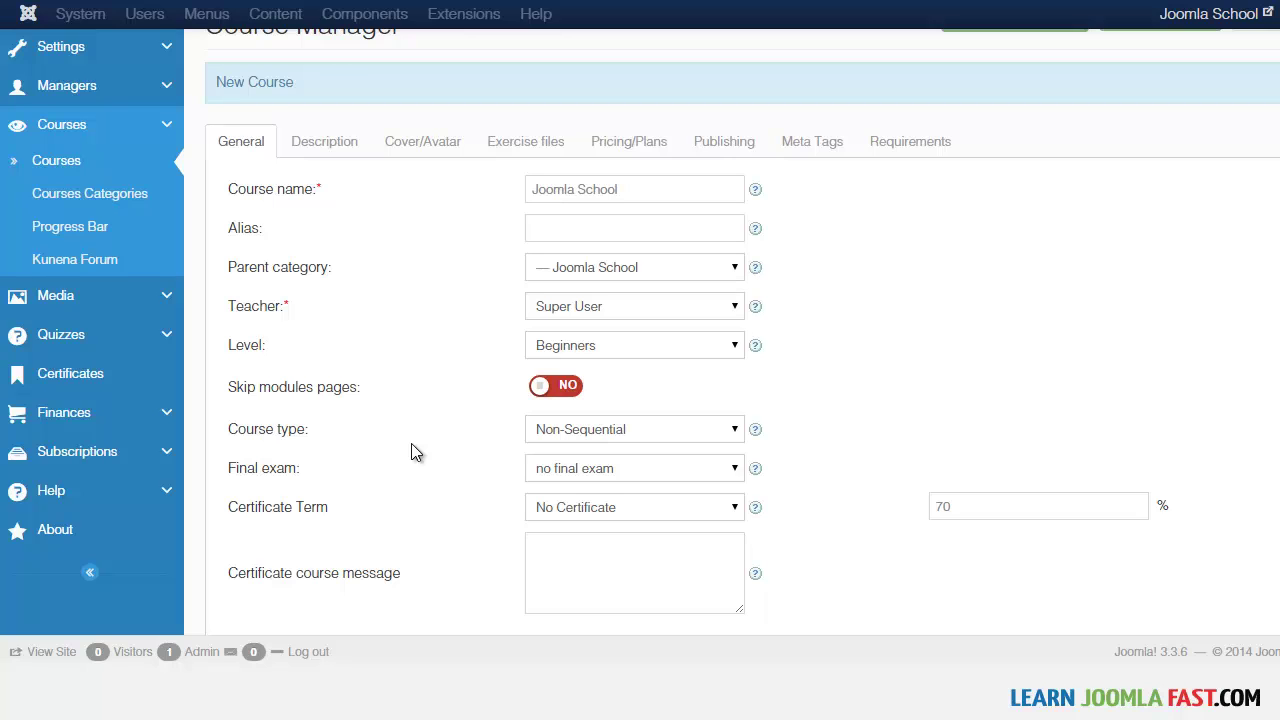
scroll(416, 452, down, 1)
scroll(416, 452, up, 2)
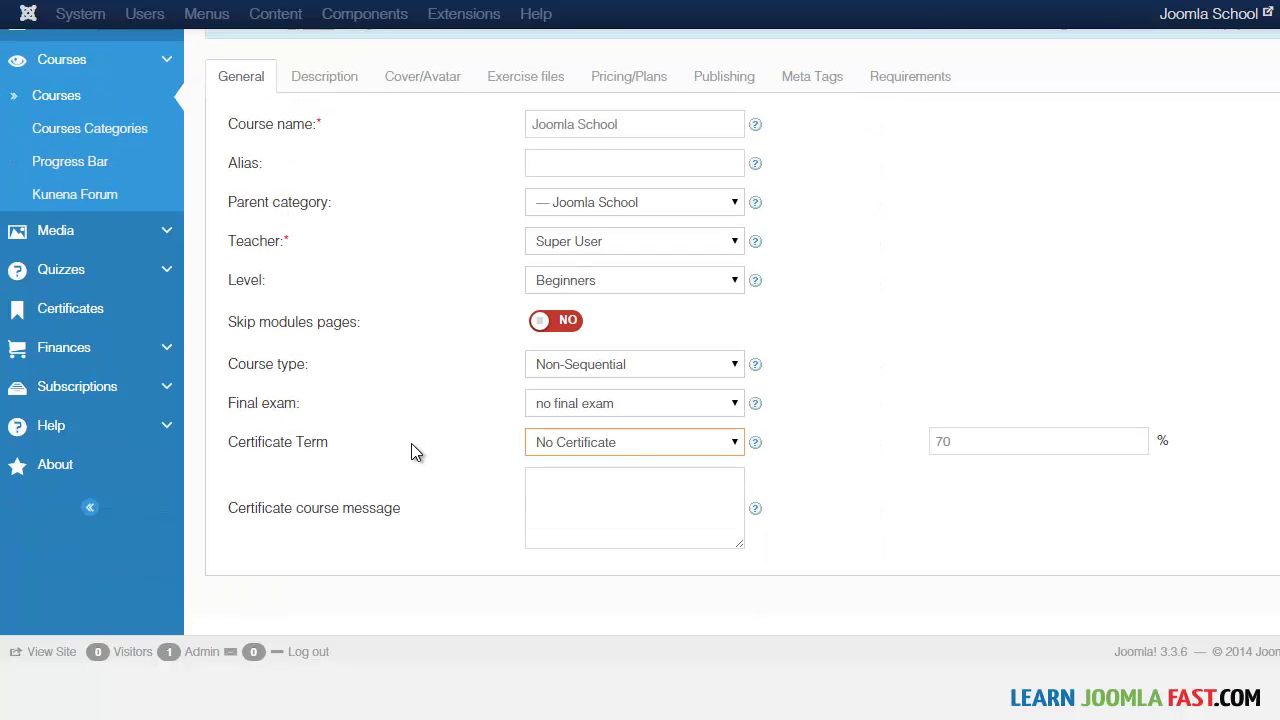
scroll(416, 452, up, 1)
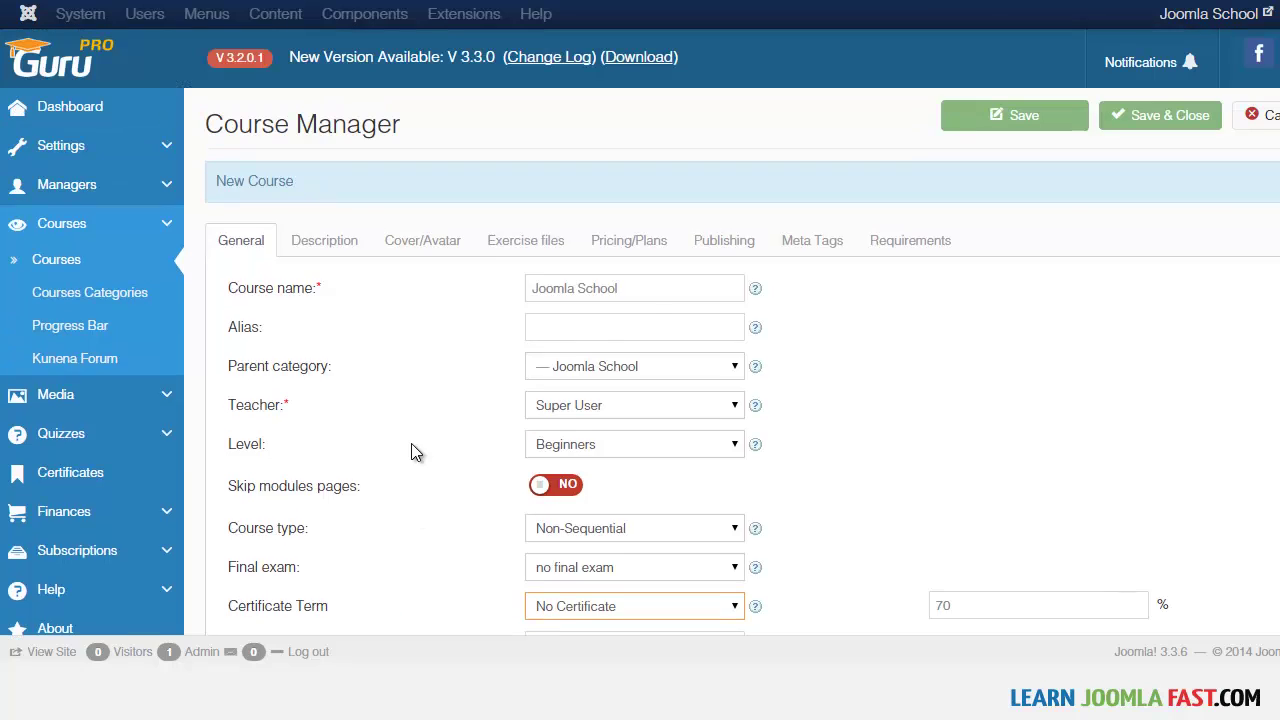
key(Return)
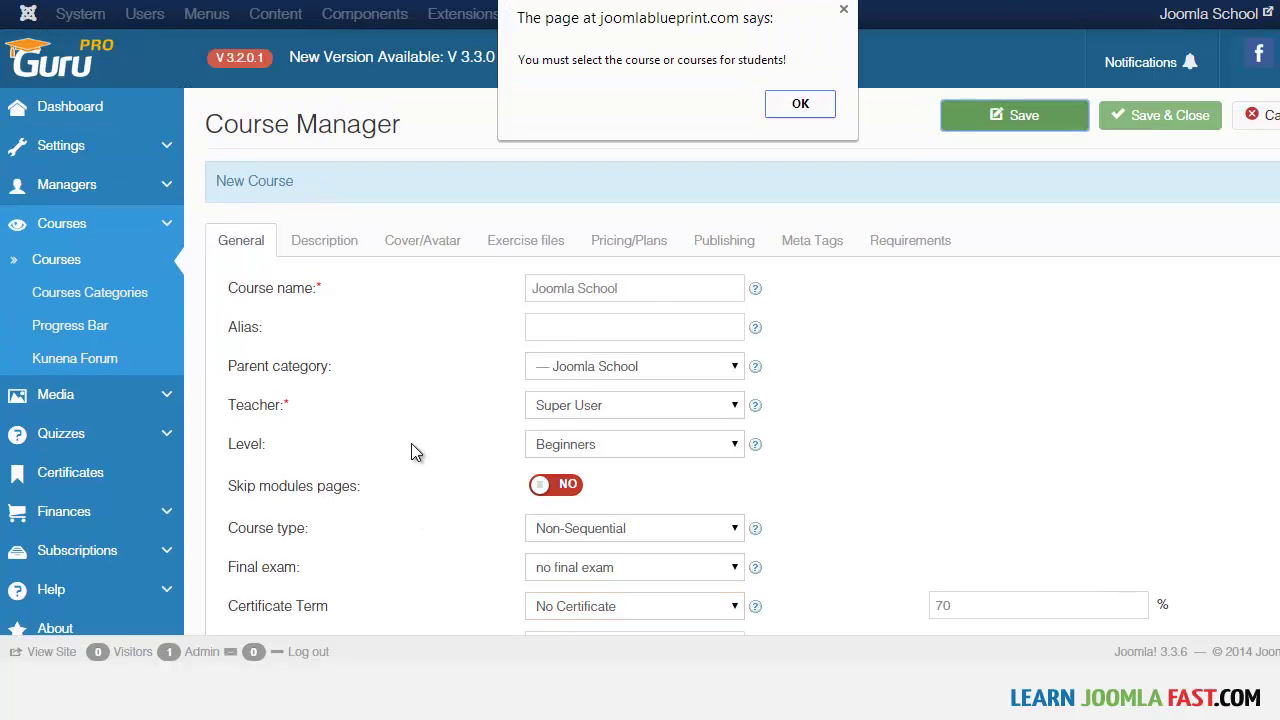
key(Return)
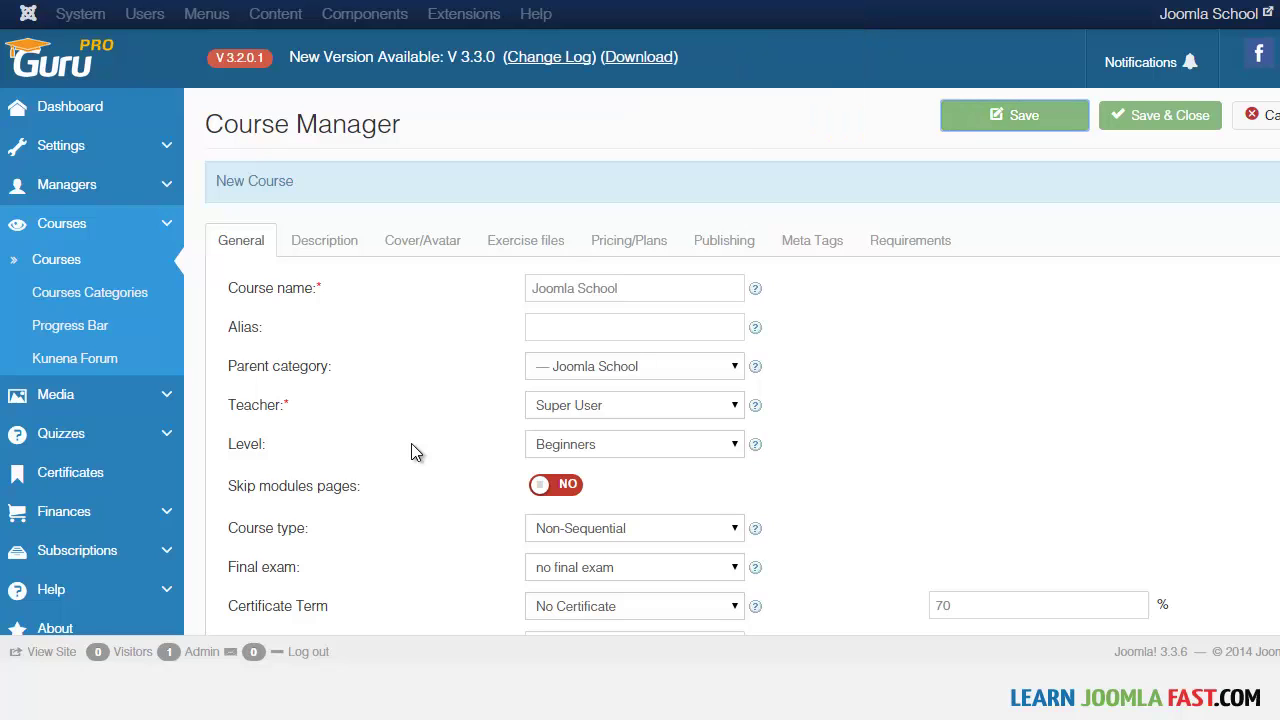
Turn off the free access for Students in the pricing settings, and save and close the course.
key(shift+Tab)
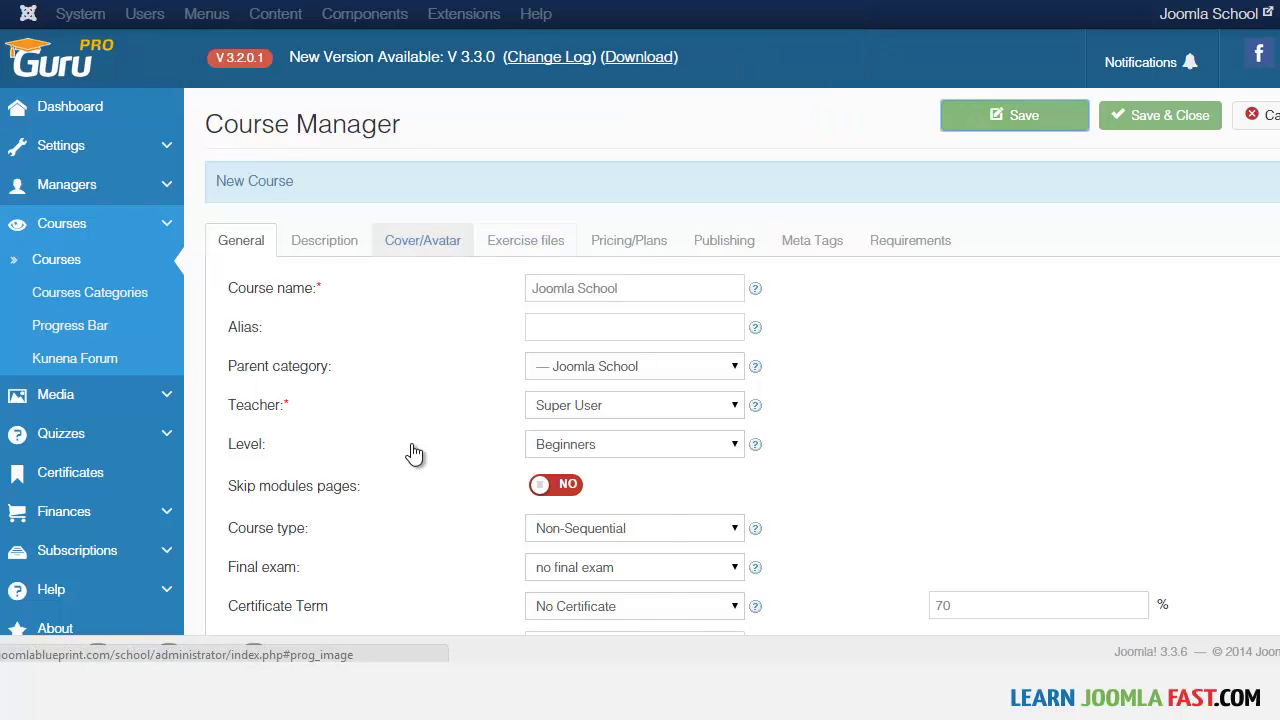
key(Tab)
key(Tab)
key(Return)
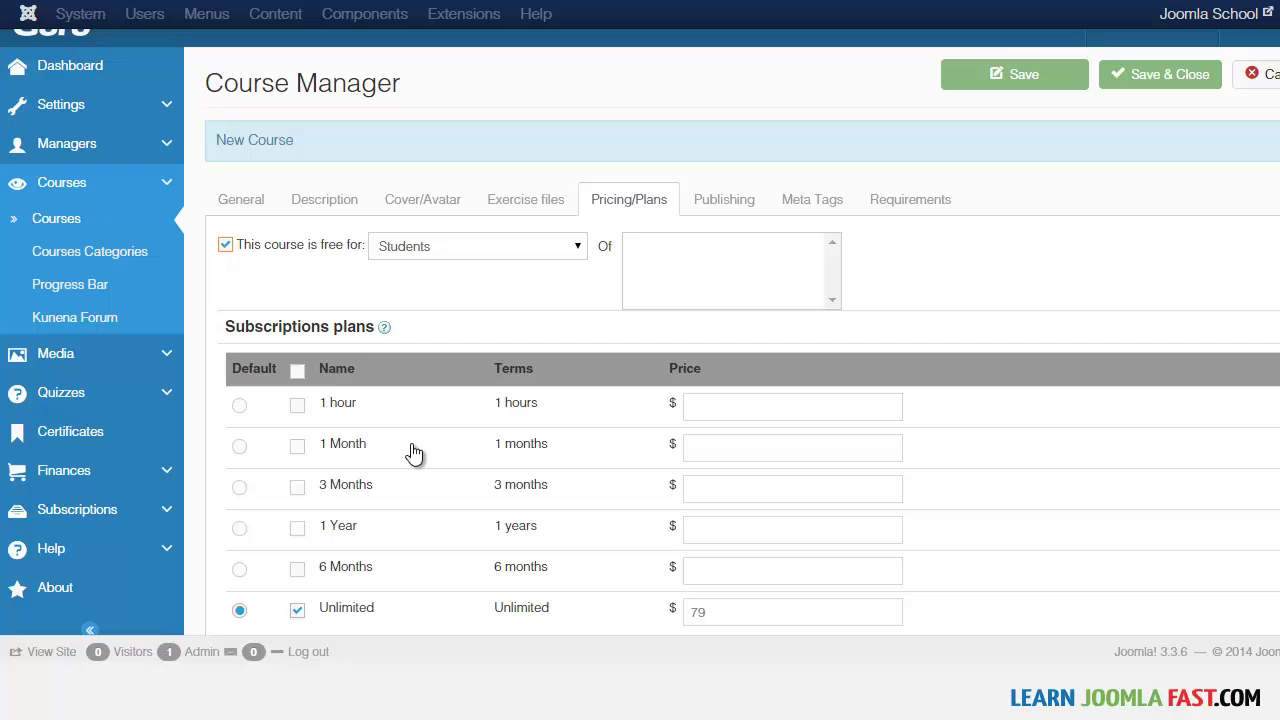
key(space)
key(Return)
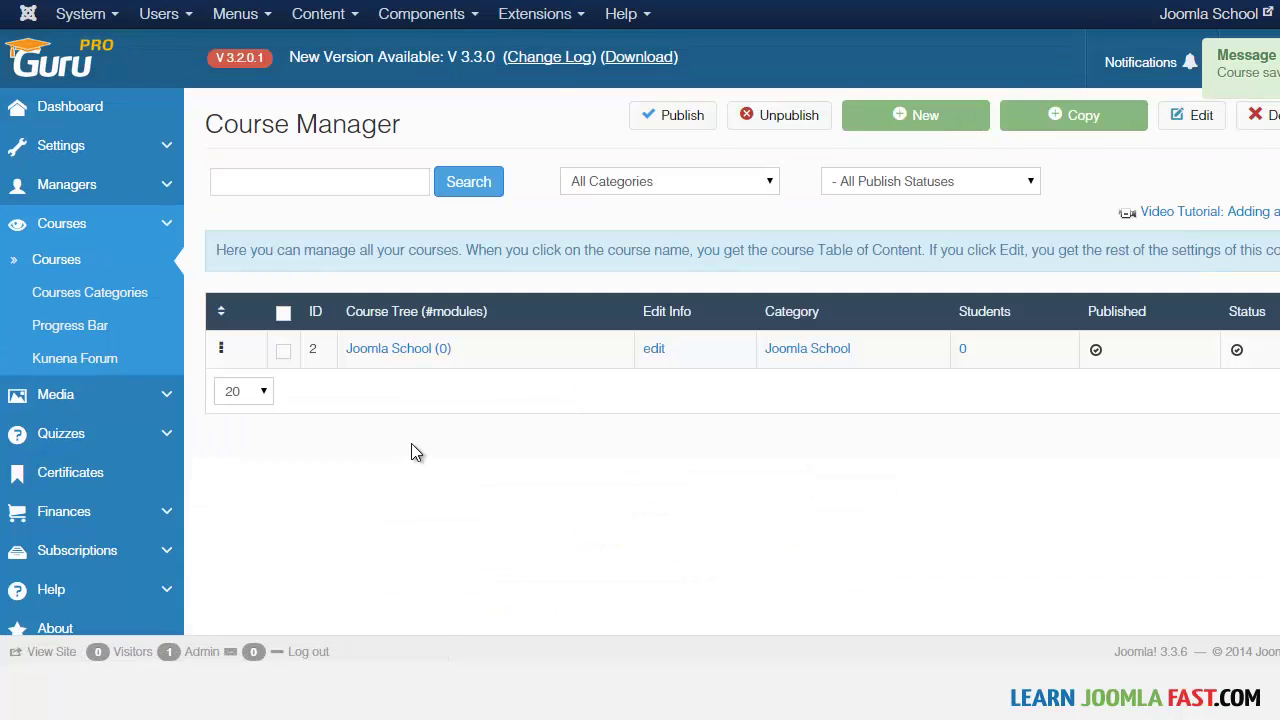